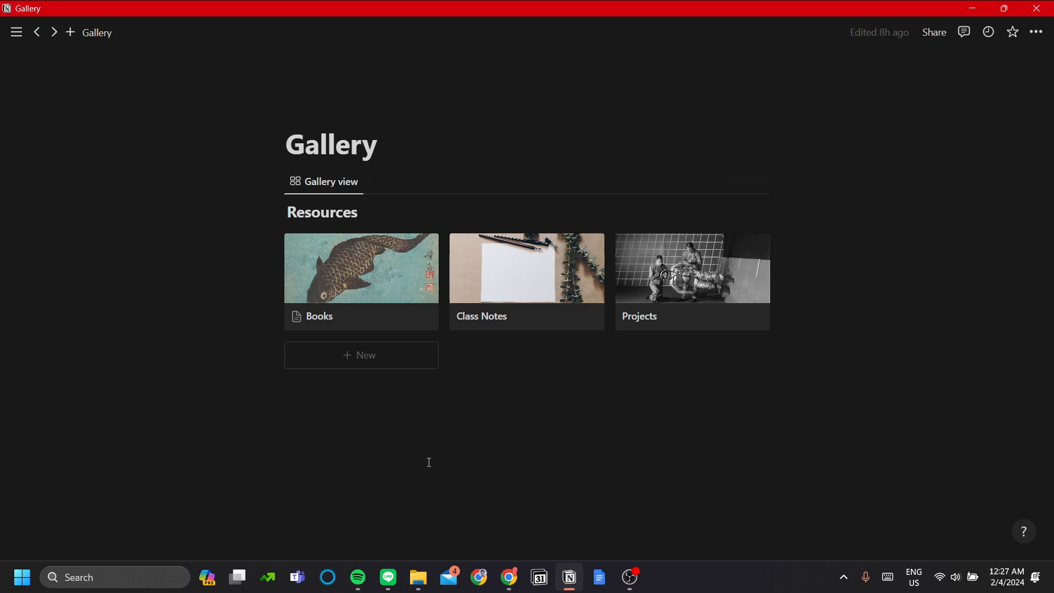
- Add a second view with the Gallery layout to the Resources database
click(389, 427)
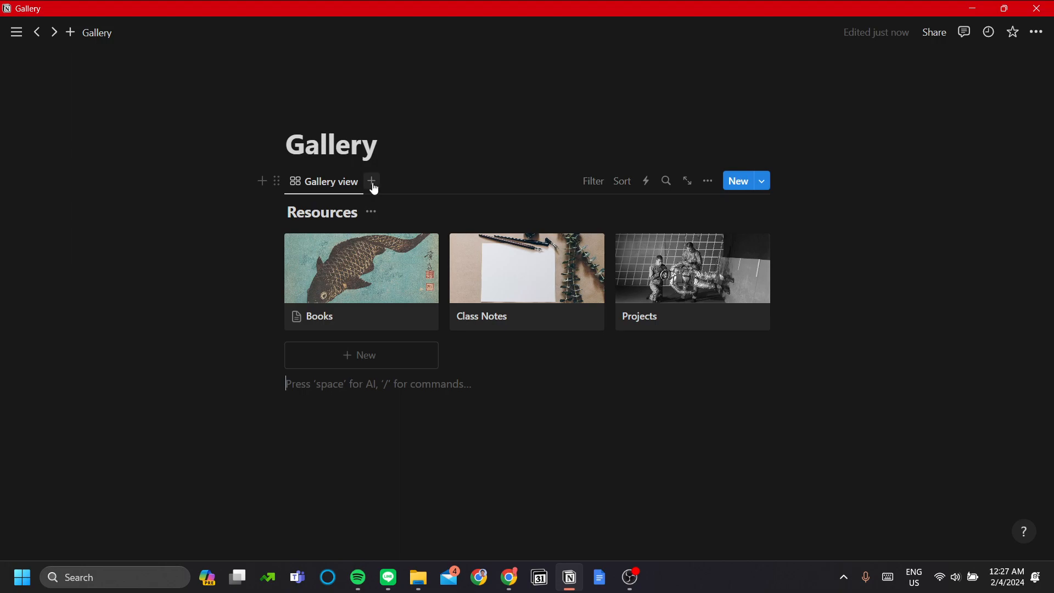
click(373, 184)
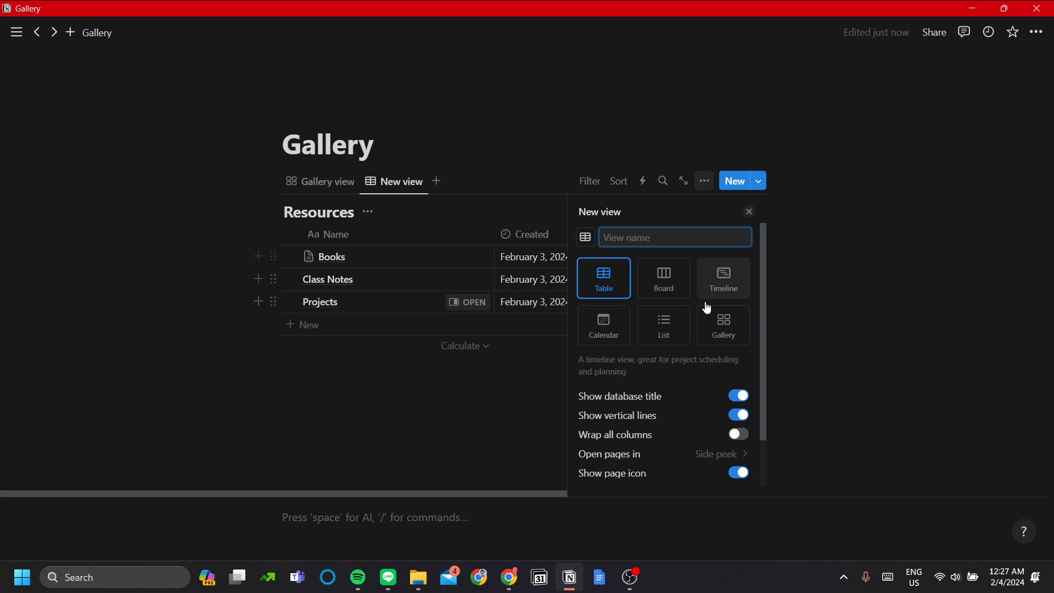
click(740, 331)
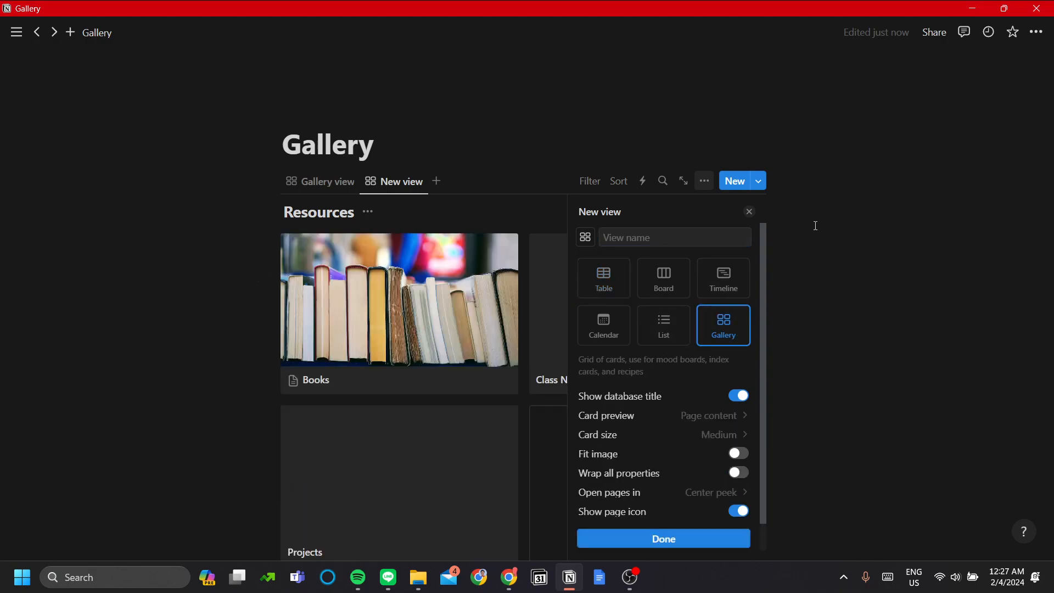
click(750, 212)
- Insert a gallery view block below the Resources database with the /gallery command, without choosing a data source
scroll(492, 271, down, 3)
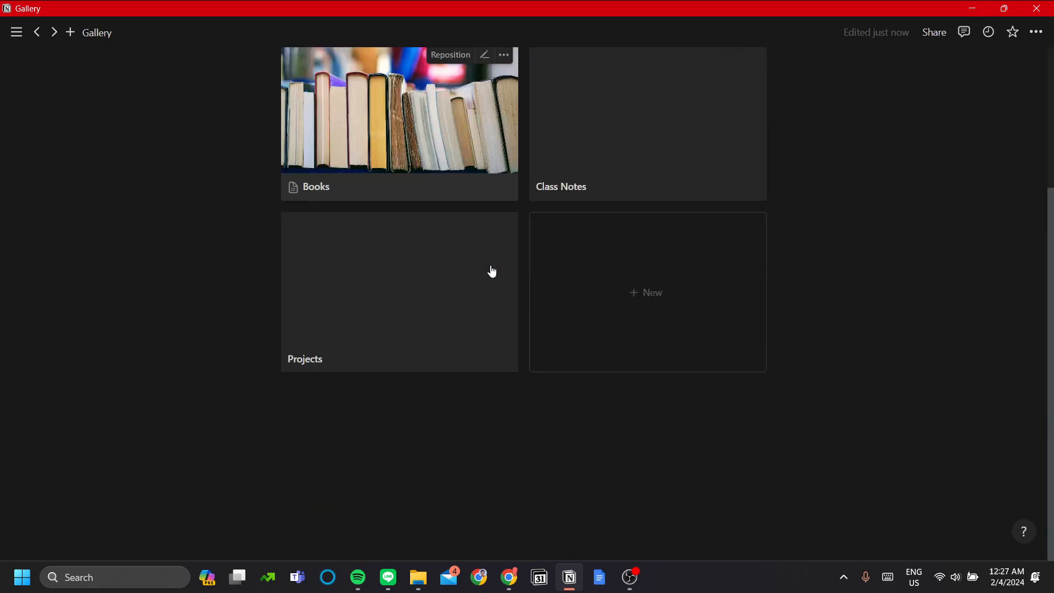
click(532, 403)
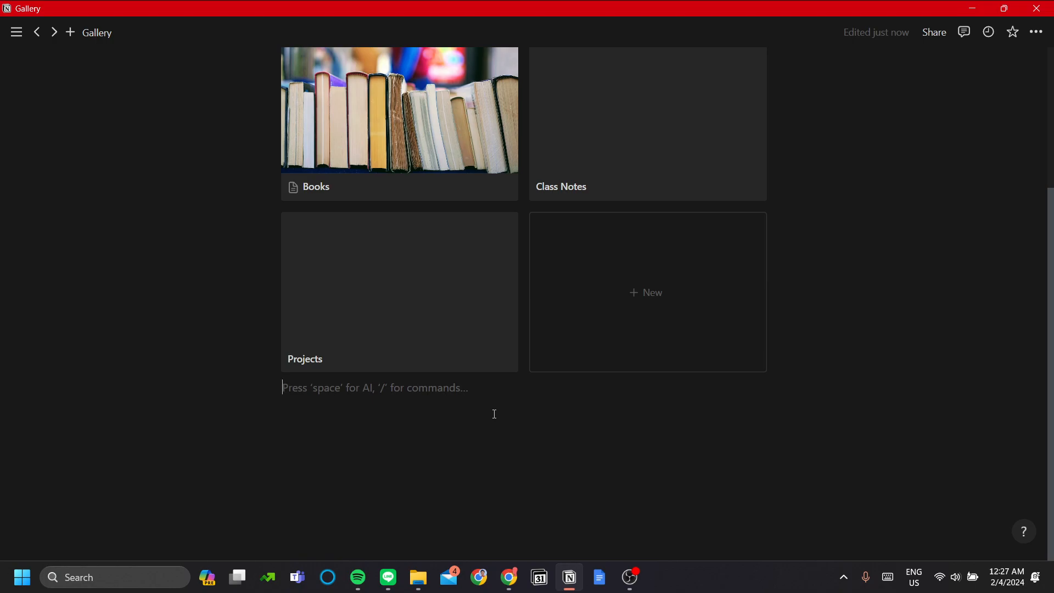
text(/gal)
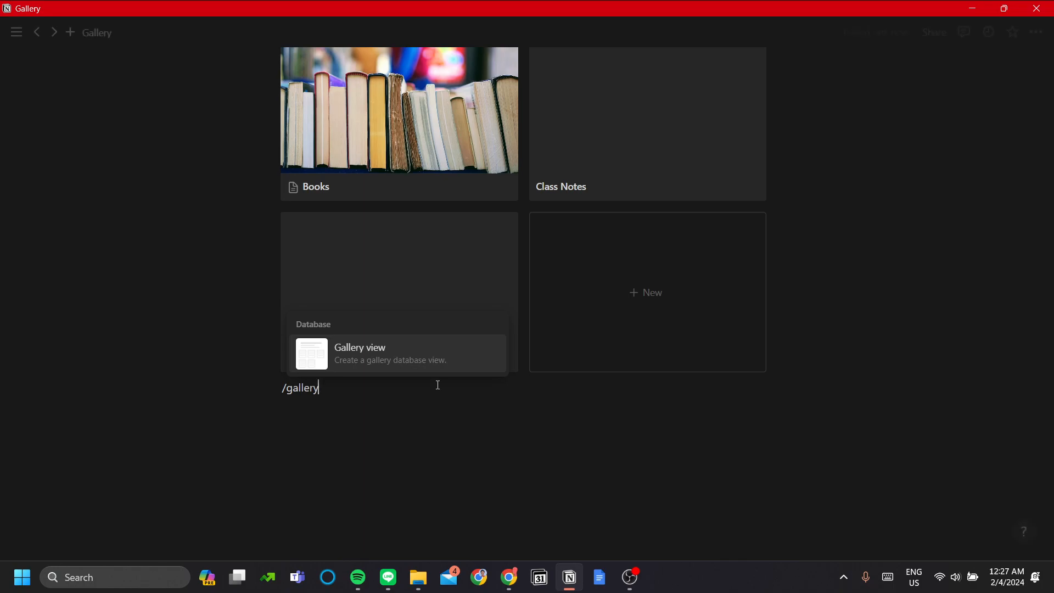
text(lery)
click(364, 365)
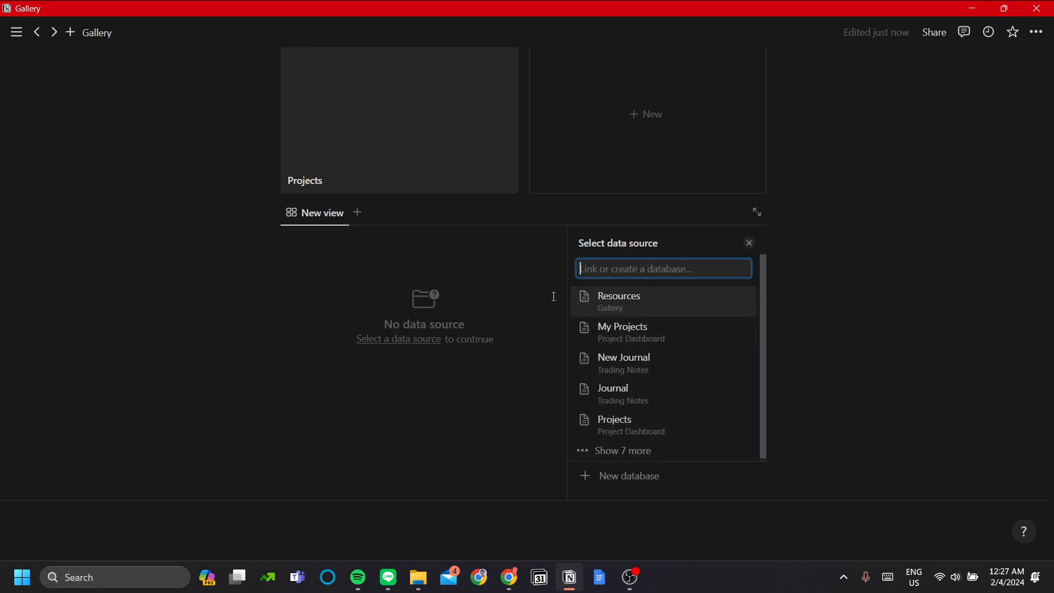
click(513, 284)
scroll(347, 299, up, 1)
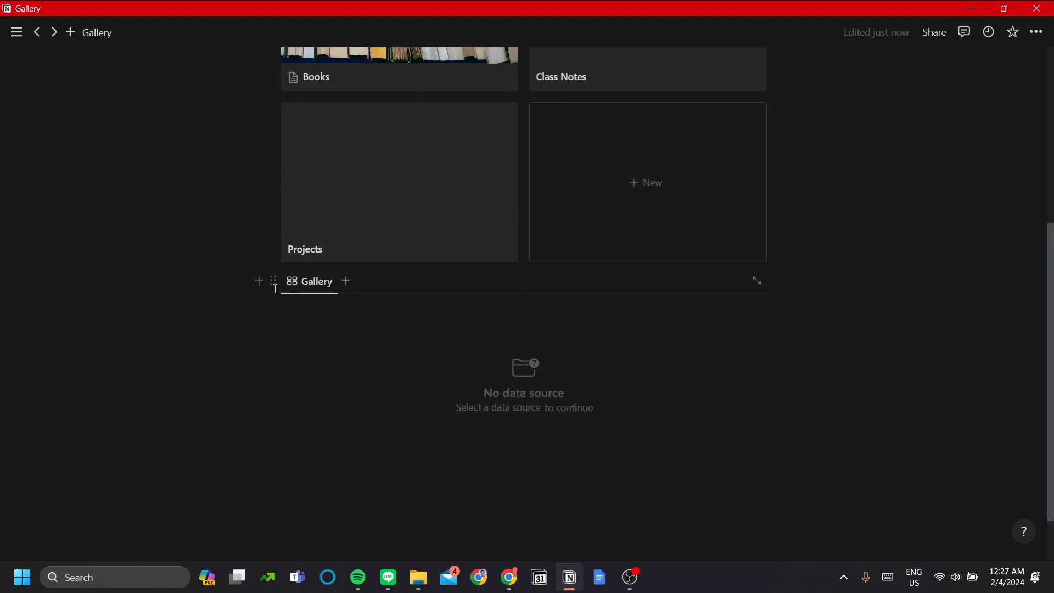
- Delete the gallery block without a data source from below the Resources database
click(273, 282)
key(Delete)
scroll(403, 252, up, 3)
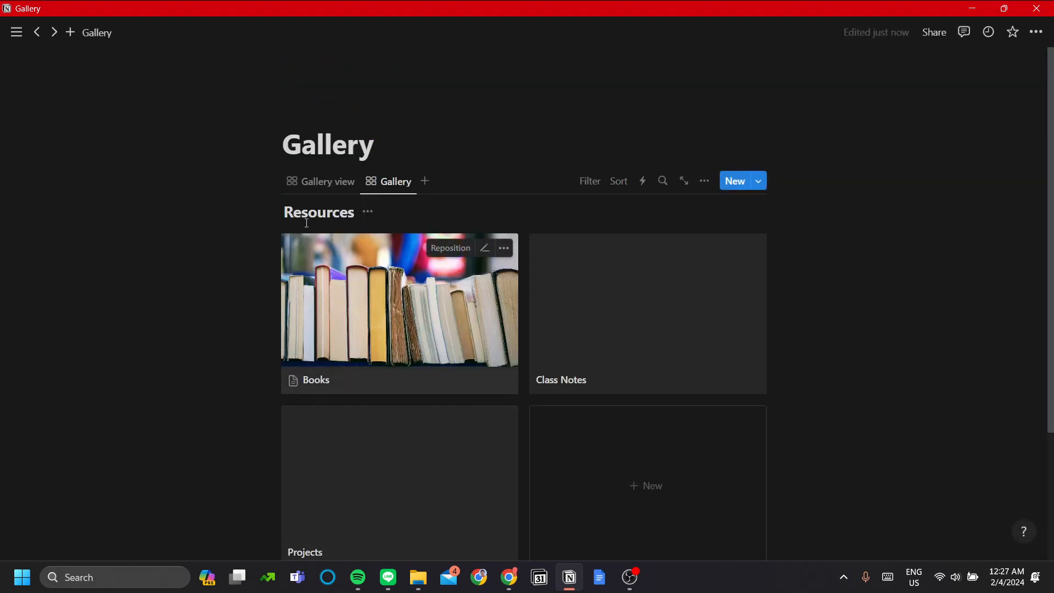
- Switch to the original Gallery view and look through all of its view options
click(318, 182)
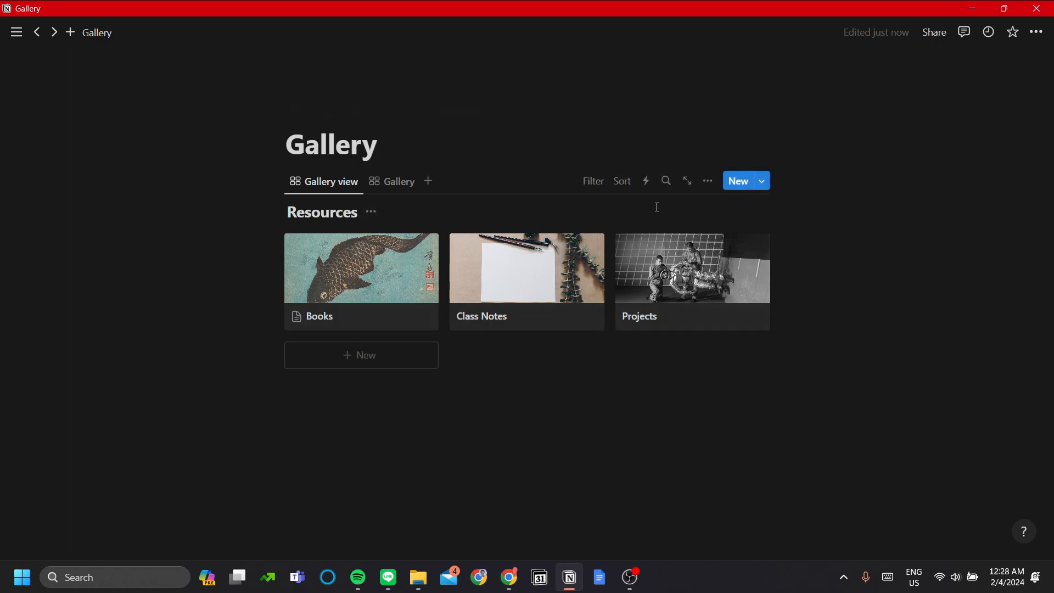
click(708, 181)
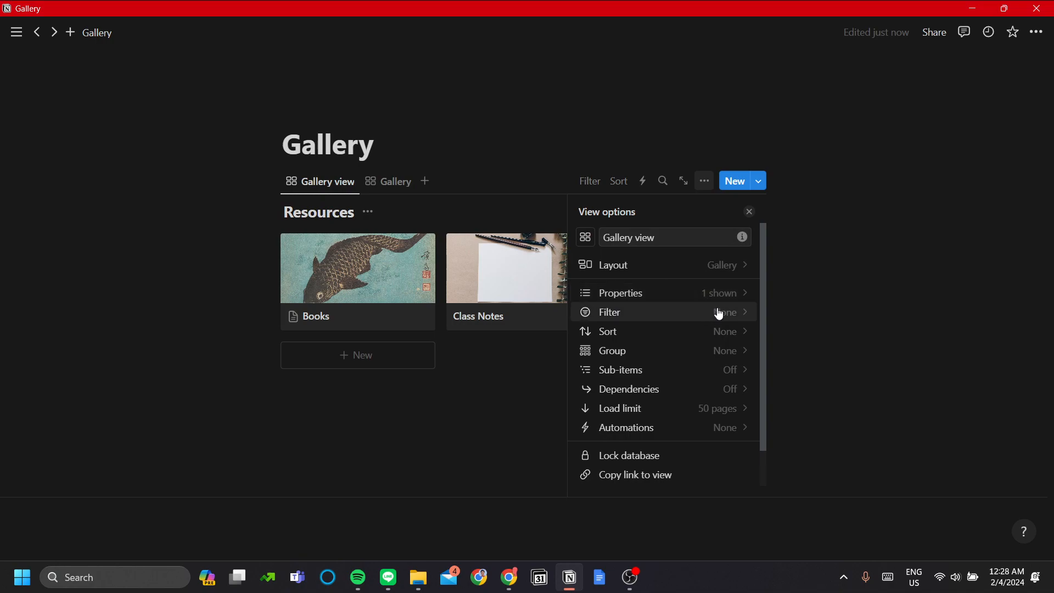
scroll(729, 306, down, 1)
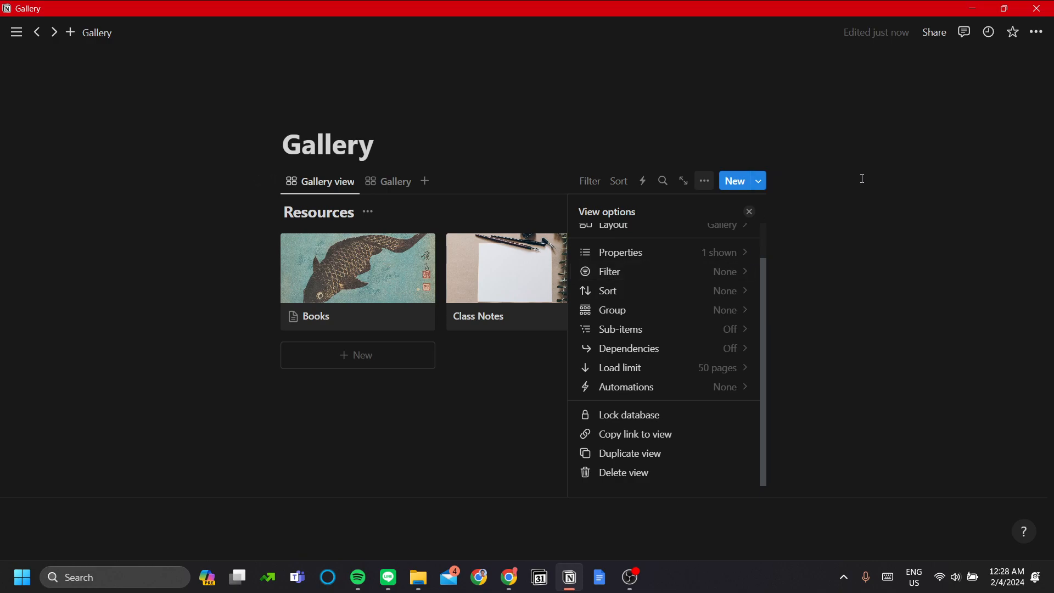
click(751, 213)
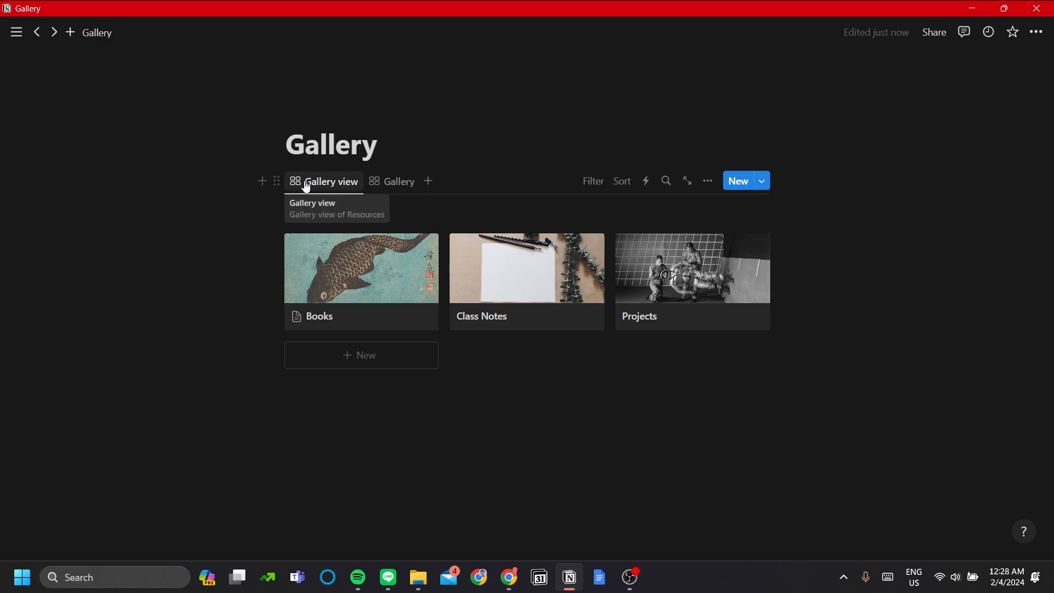
- Open the layout settings of the Gallery view and try turning the database title off and back on
click(341, 188)
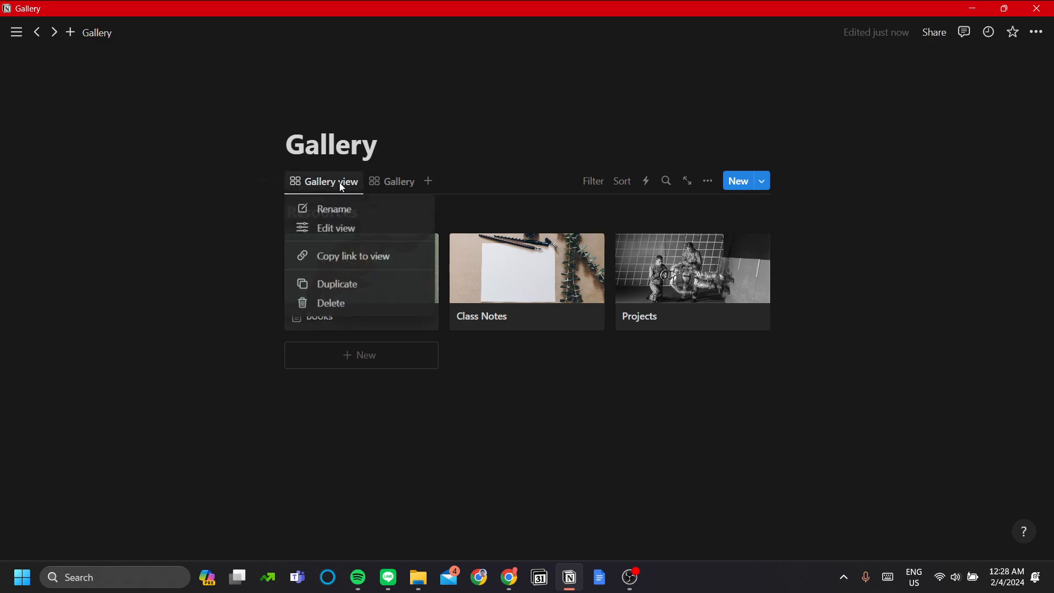
click(369, 229)
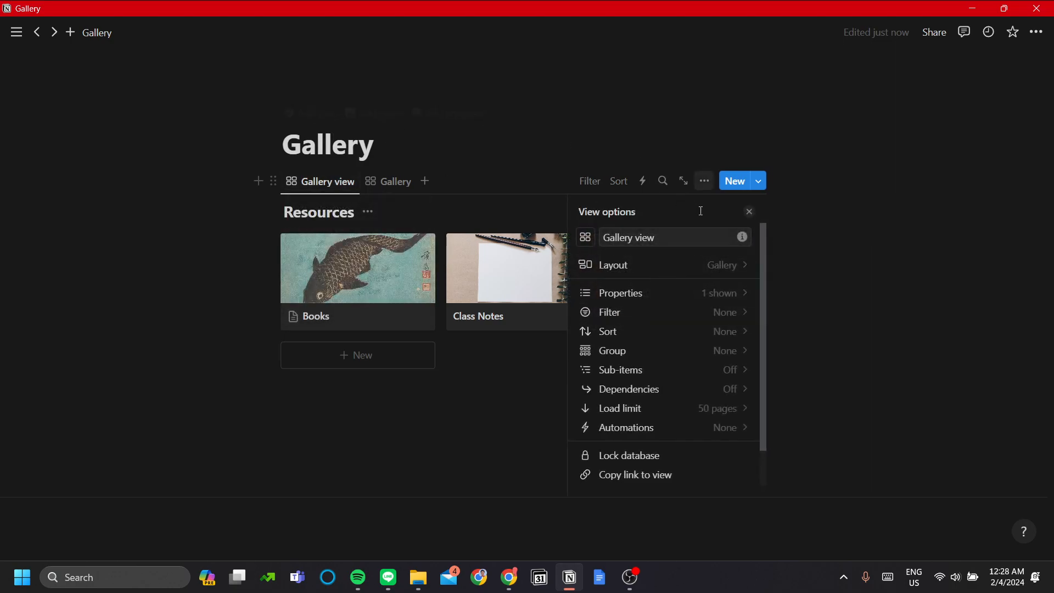
click(722, 264)
scroll(694, 348, down, 2)
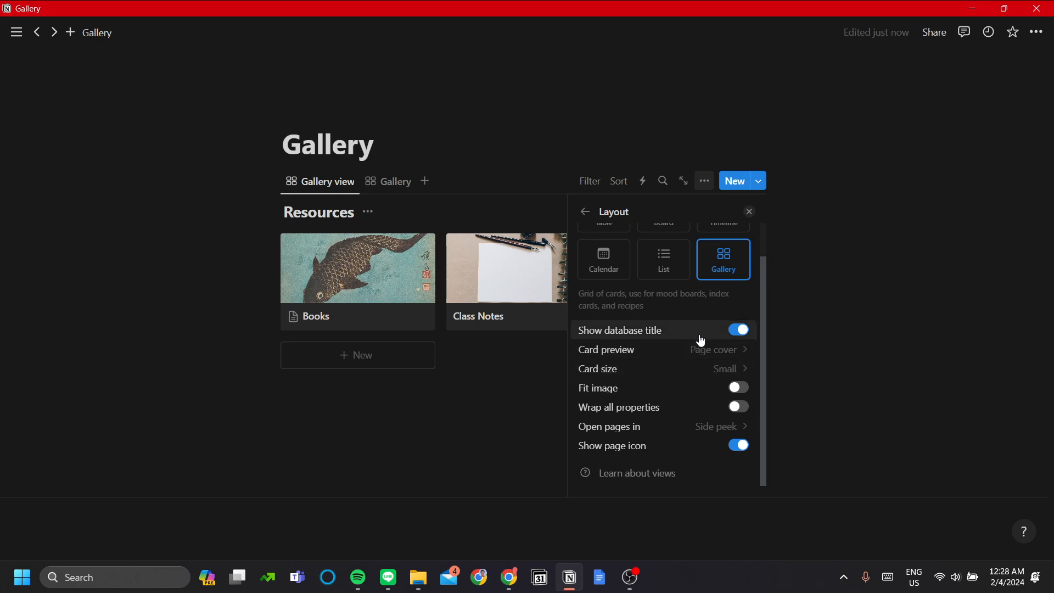
scroll(698, 342, up, 2)
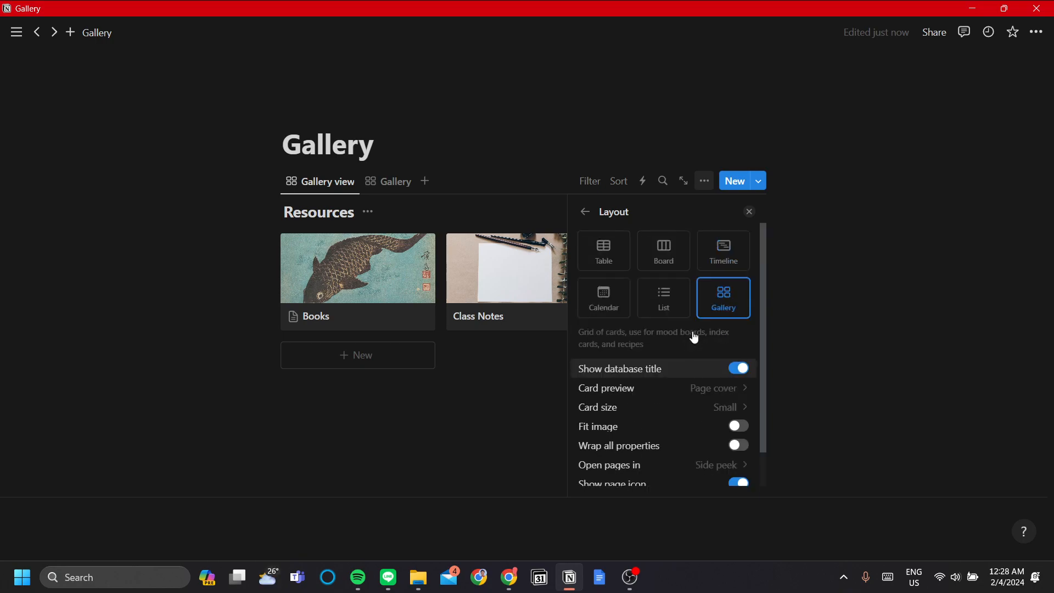
click(740, 373)
click(740, 368)
- Set the Gallery view's card preview to Page content and close the layout settings
scroll(740, 374, down, 1)
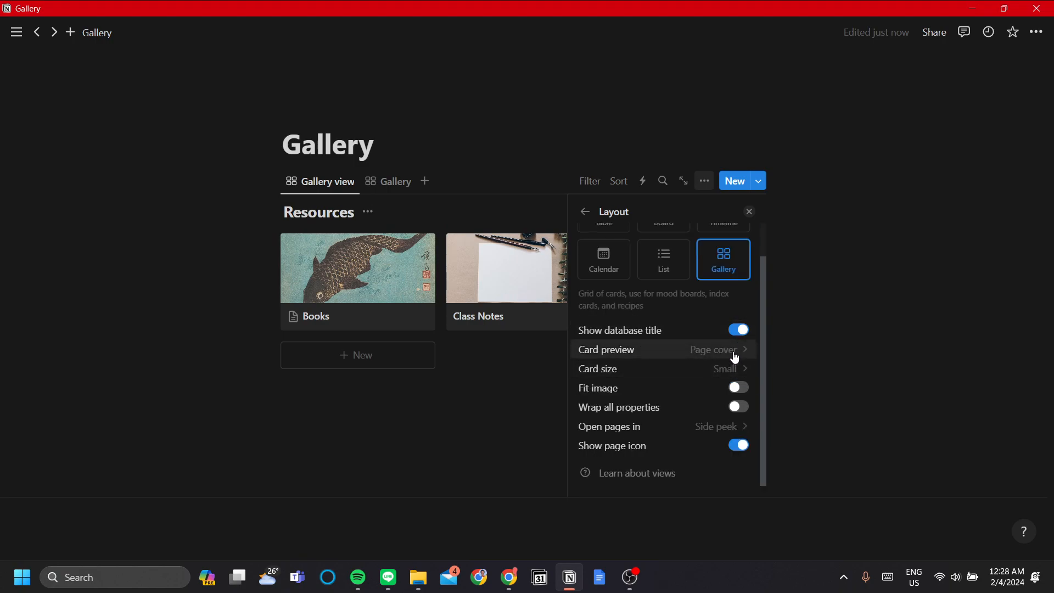
click(735, 351)
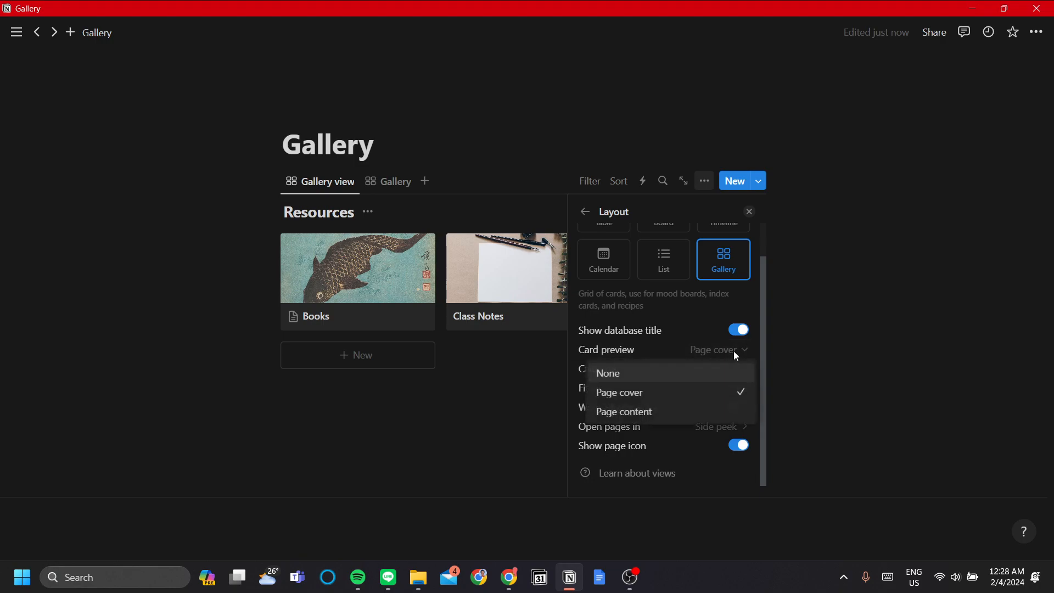
click(729, 410)
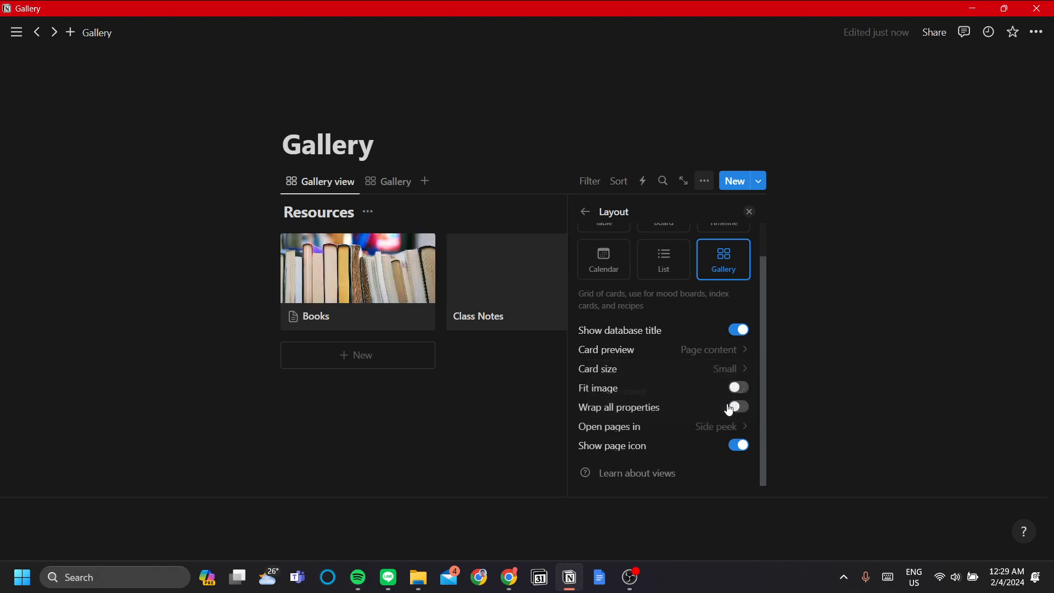
click(466, 409)
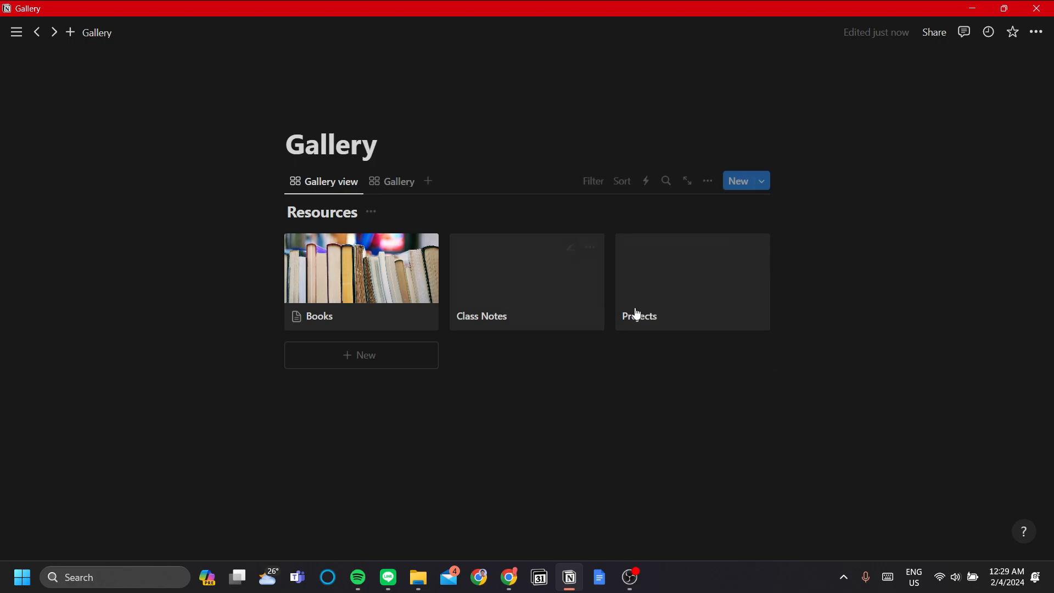
- Open the Books card and examine its page cover, properties and the image in the page content
click(381, 305)
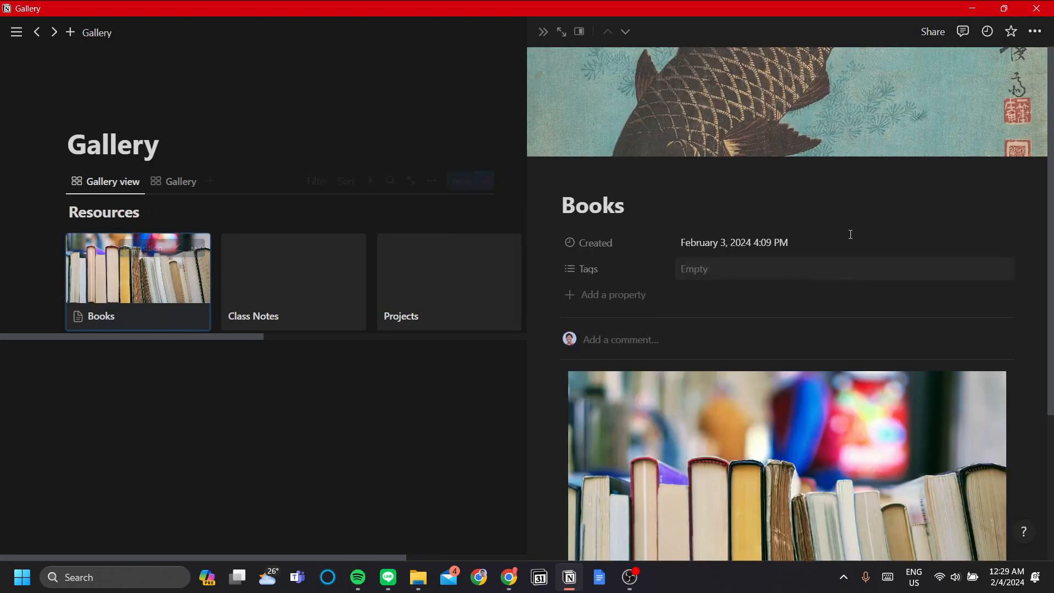
scroll(843, 391, down, 3)
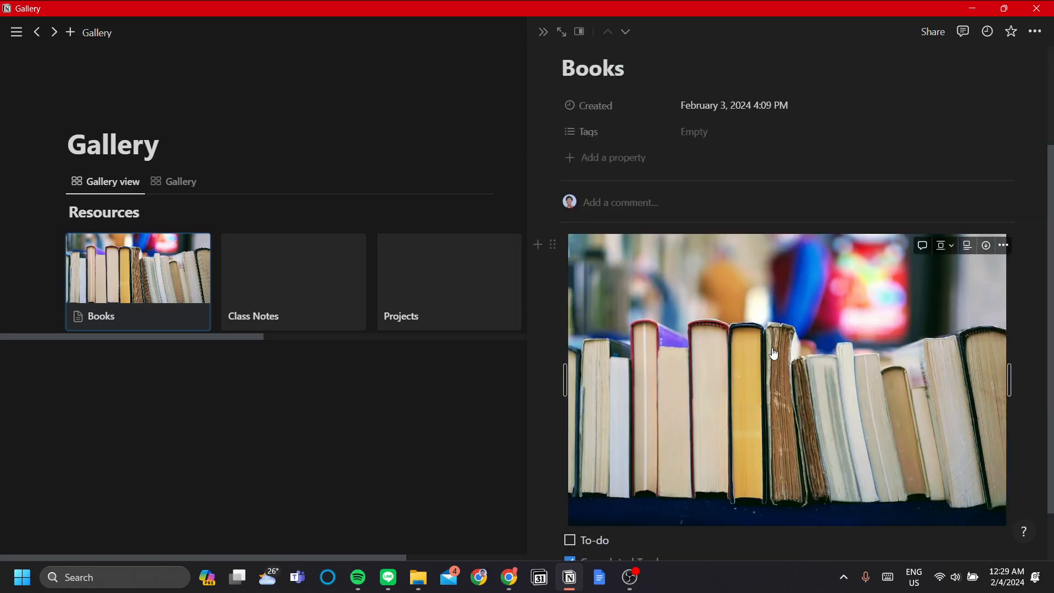
scroll(771, 354, down, 1)
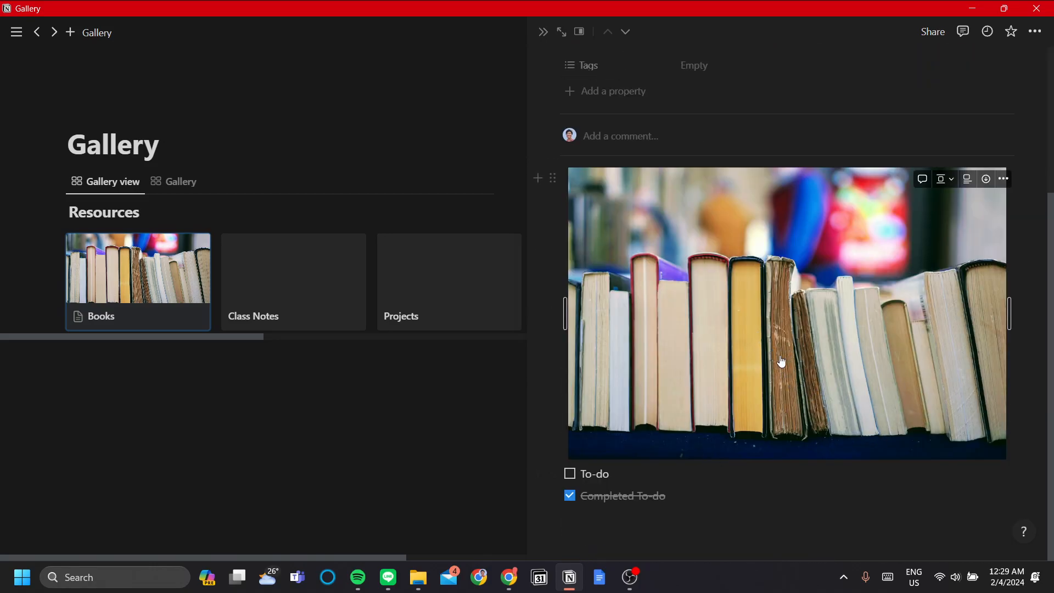
scroll(637, 351, up, 5)
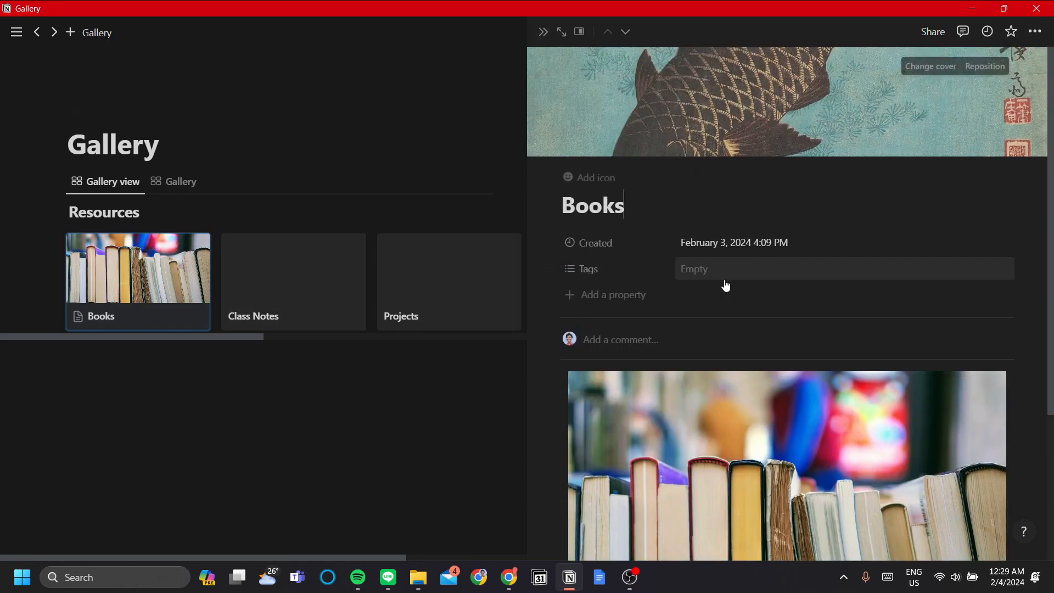
scroll(724, 284, down, 3)
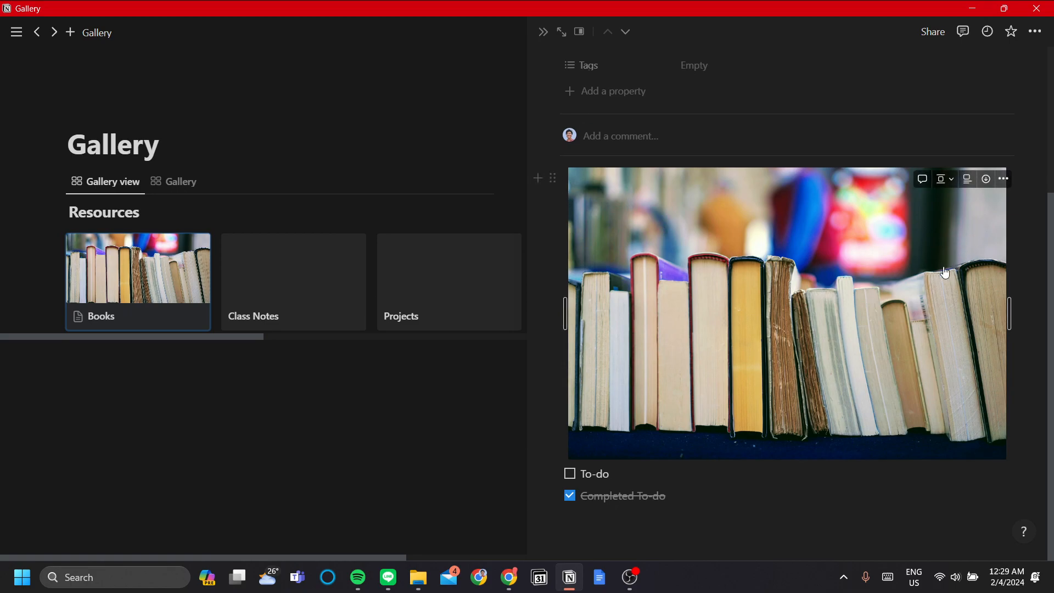
- Add an image block below the to-do items on the Books page
click(677, 532)
text(/)
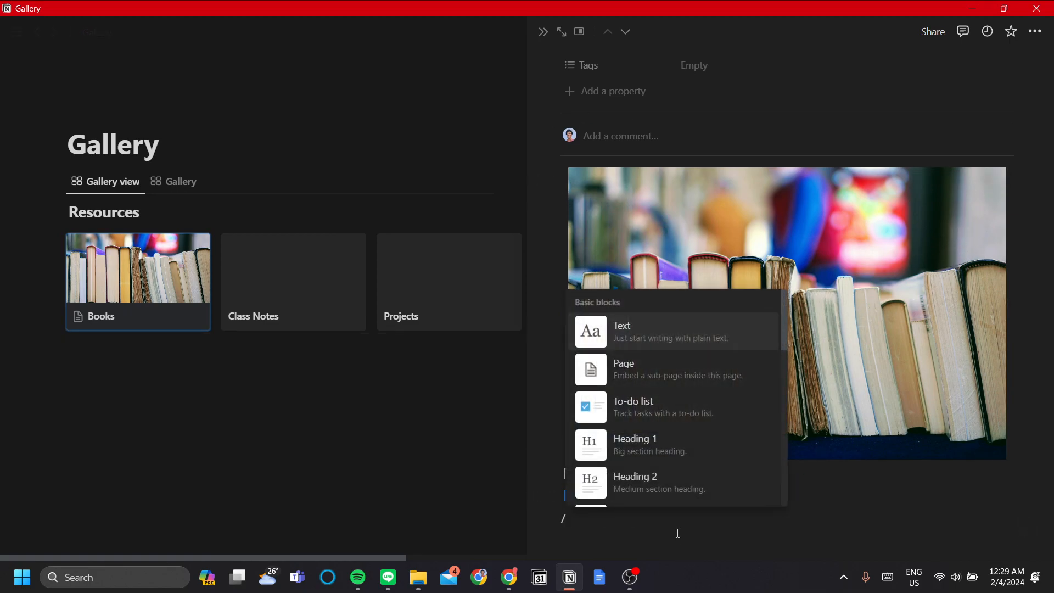
text(pi)
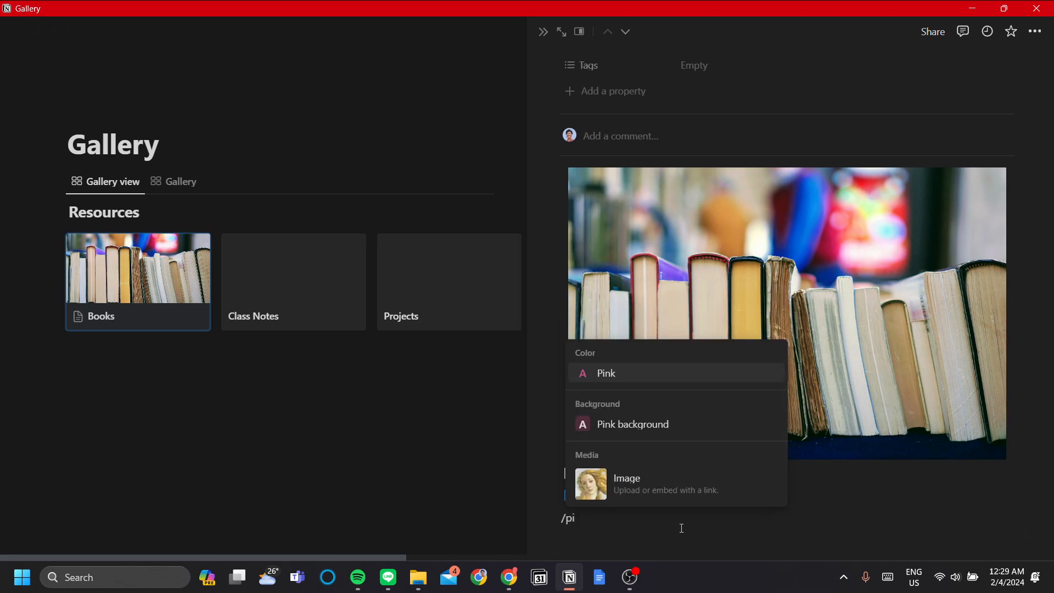
click(691, 490)
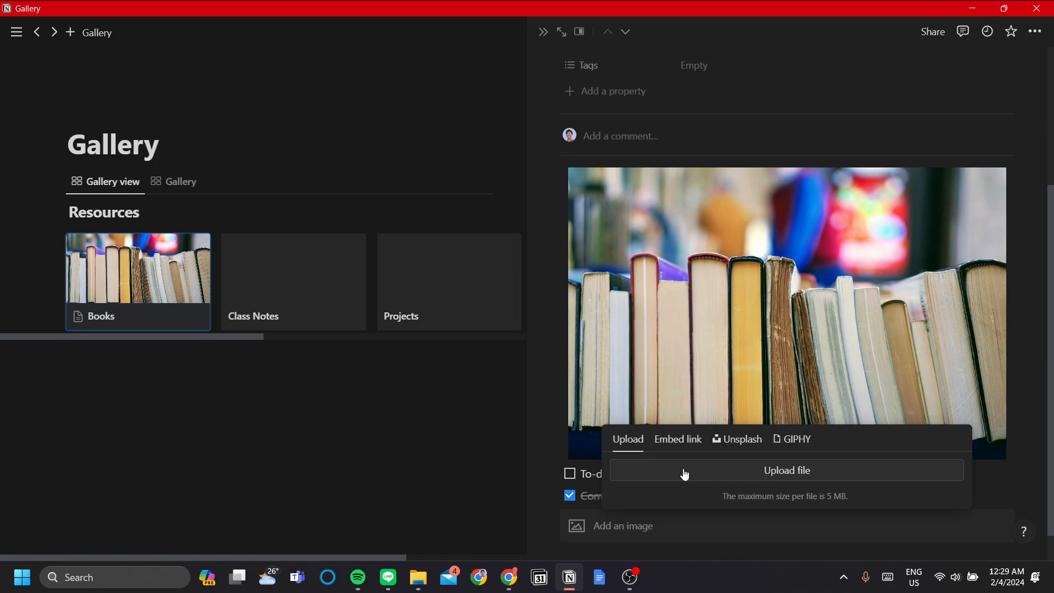
- Look at the file upload, Unsplash and GIPHY sources for the new image block without choosing an image
click(685, 472)
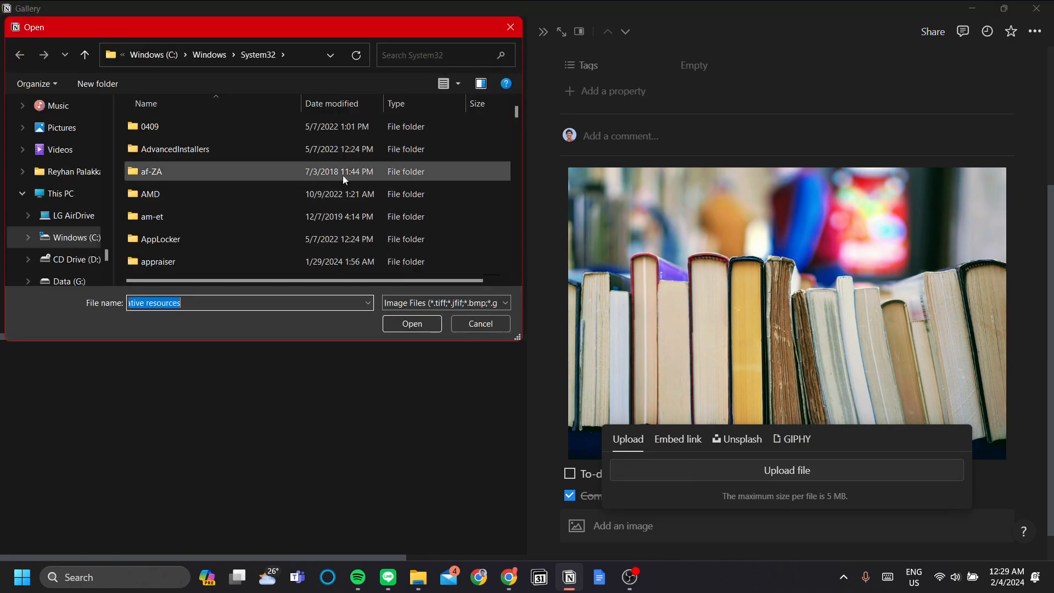
click(511, 27)
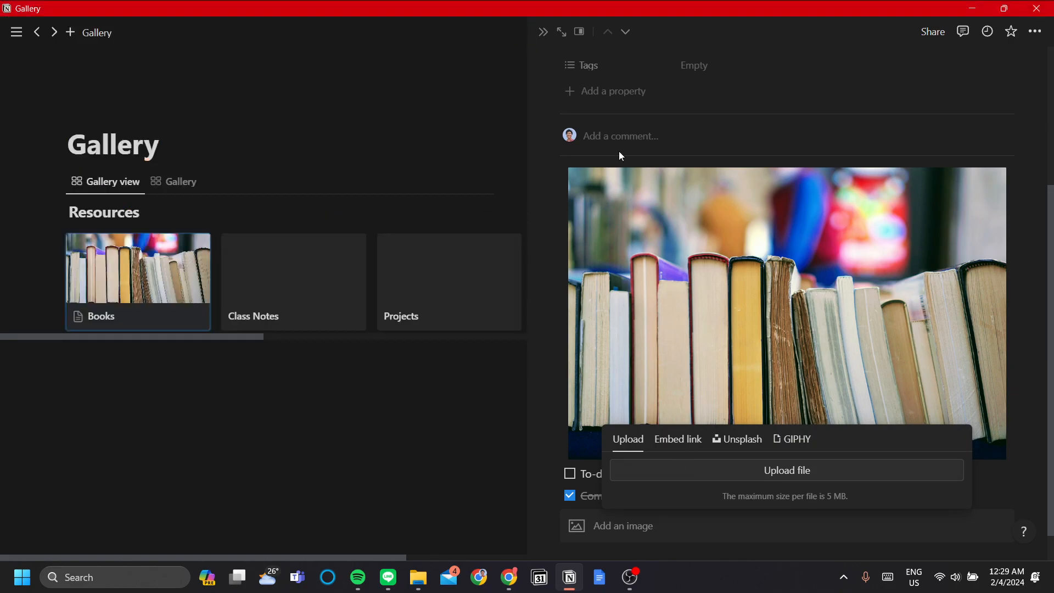
click(736, 439)
click(788, 242)
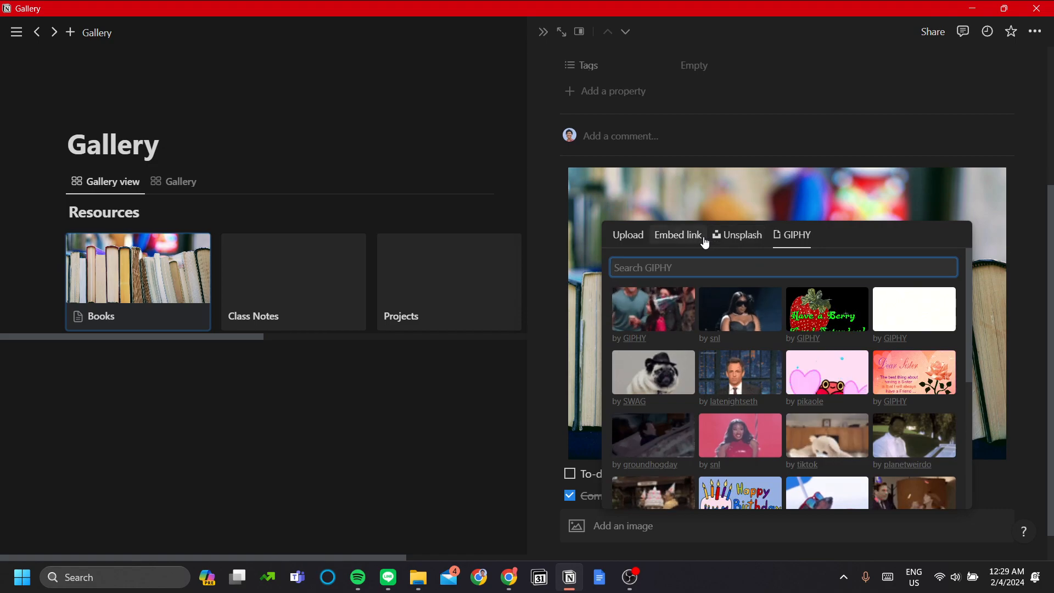
click(760, 196)
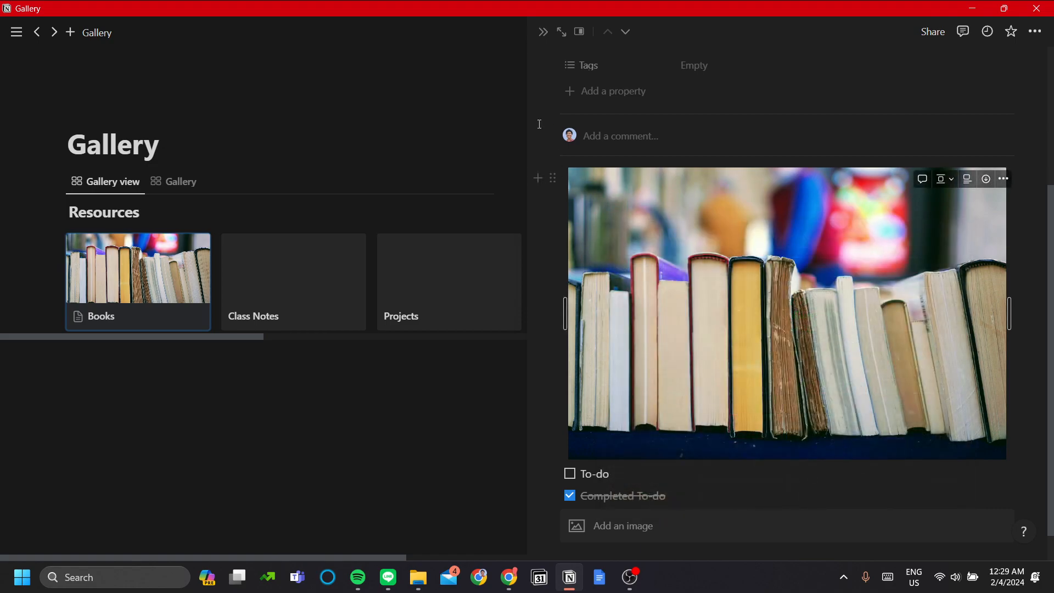
scroll(813, 404, up, 2)
scroll(813, 405, down, 2)
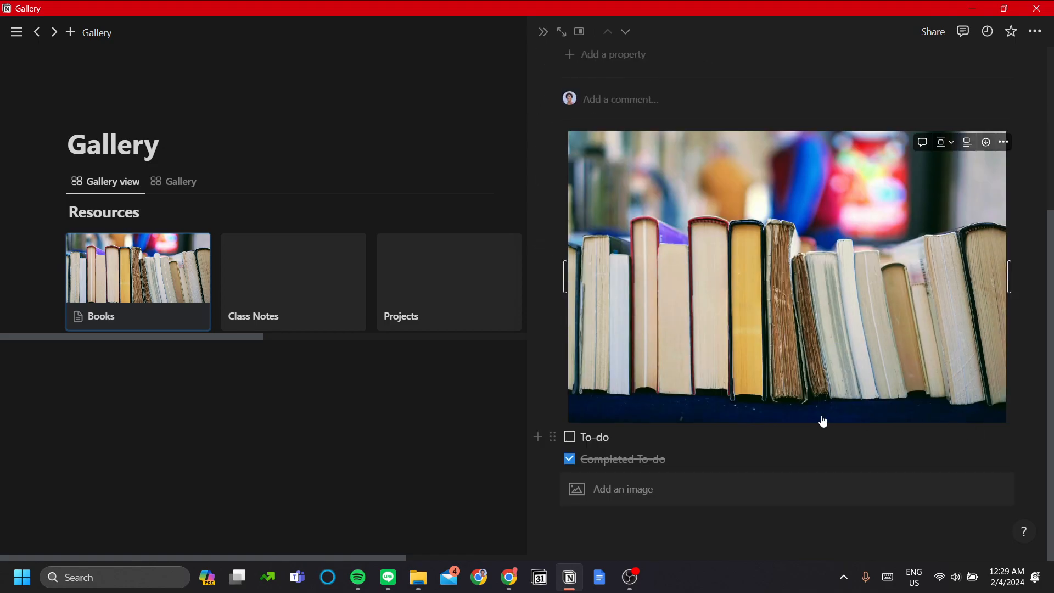
scroll(741, 345, up, 5)
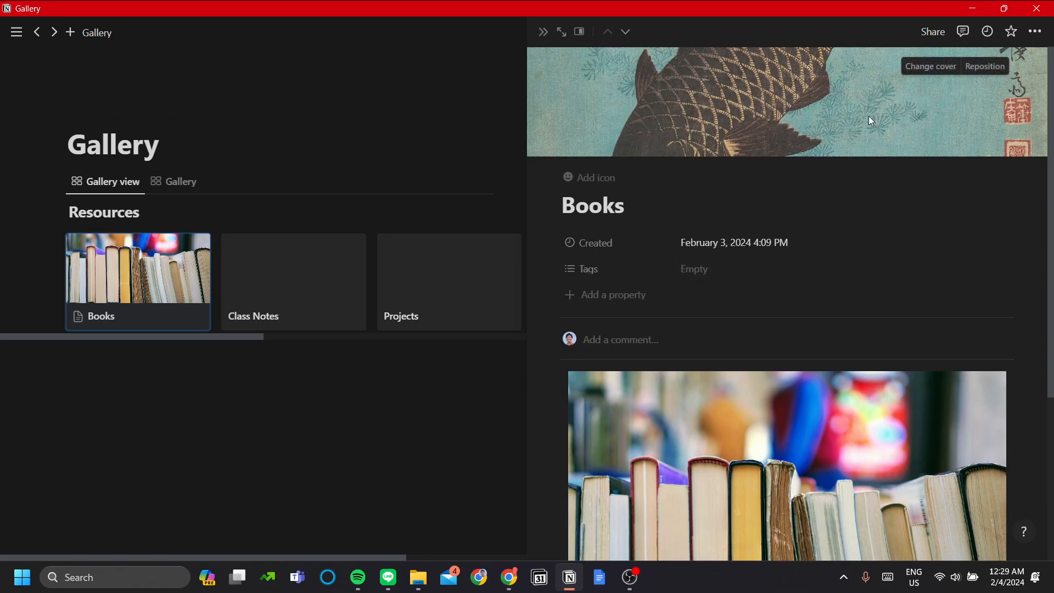
- Close the Books page, examine the page covers and content of the Class Notes and Projects cards, and return to the gallery
click(543, 31)
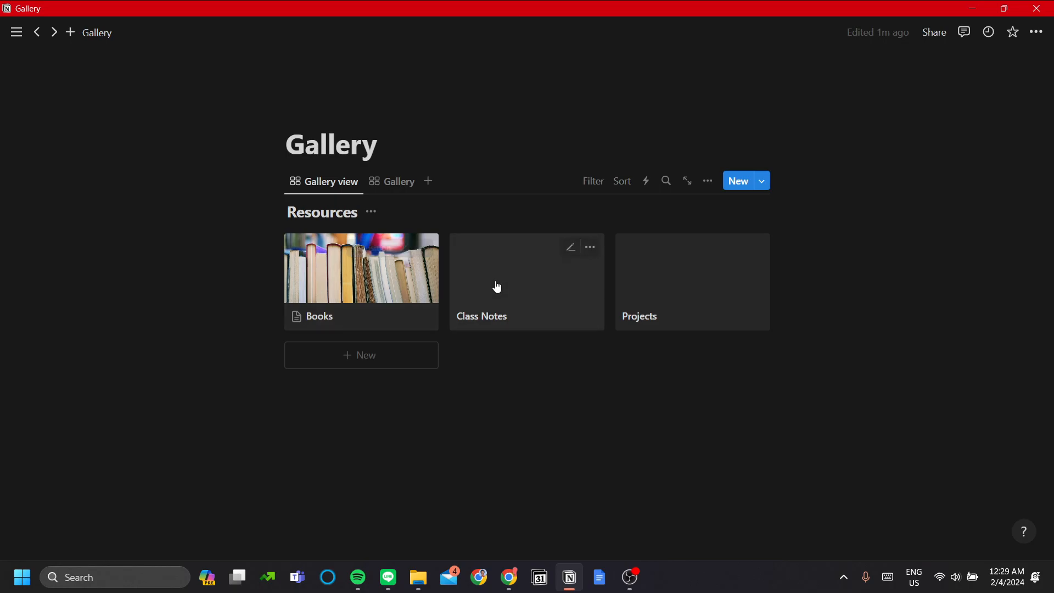
click(498, 286)
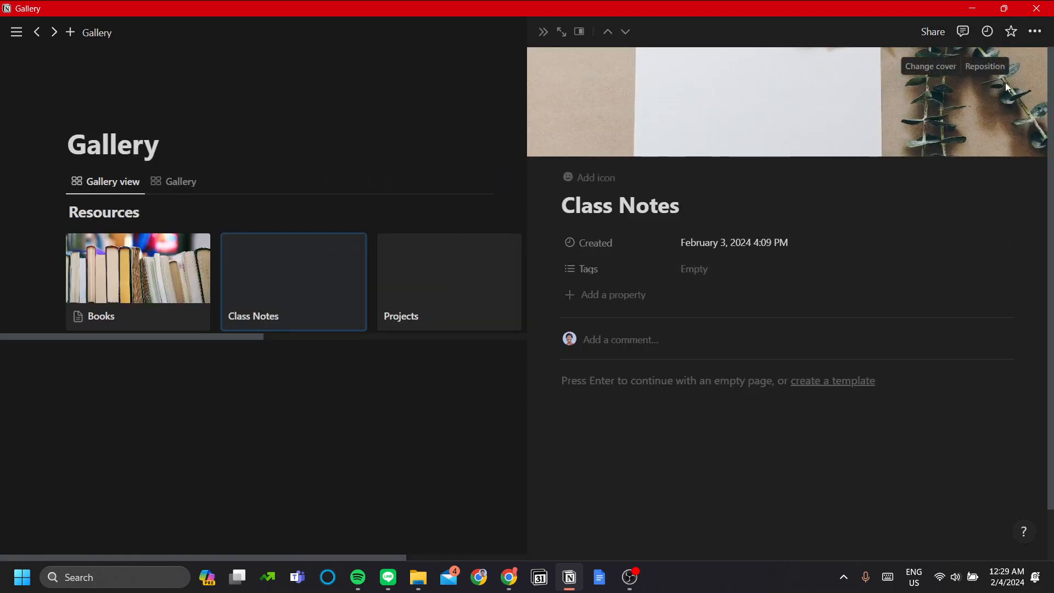
click(464, 272)
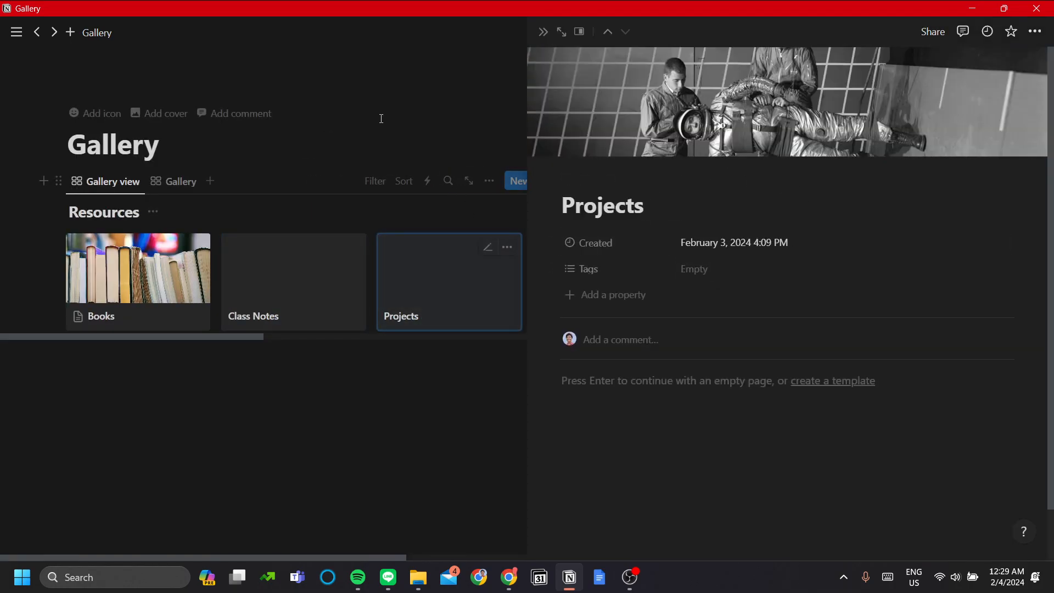
click(543, 32)
- Add a new page named "test" to the Resources gallery and give it a page cover
click(409, 360)
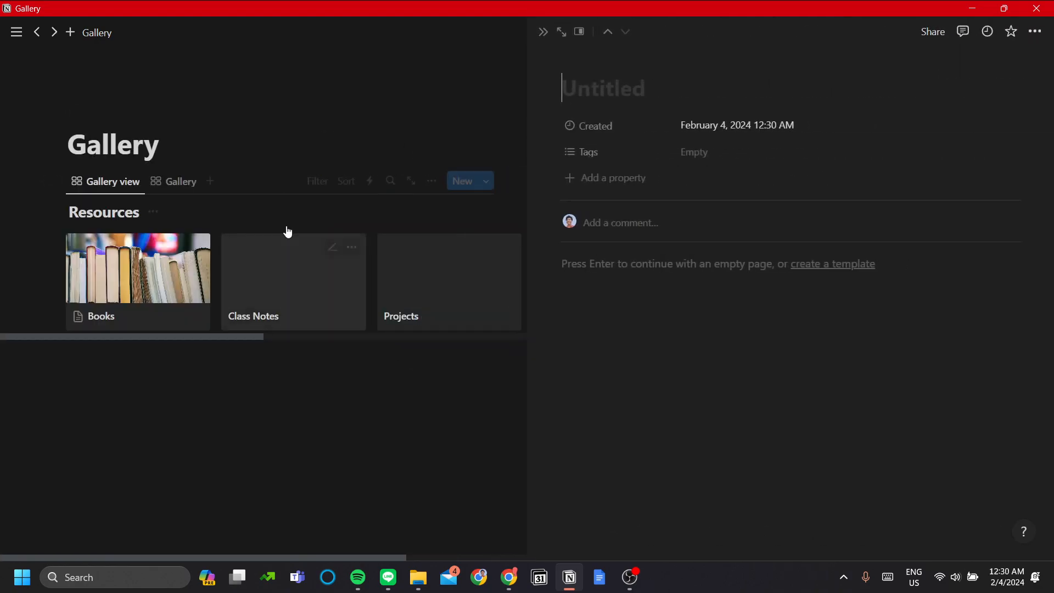
text(test)
key(Return)
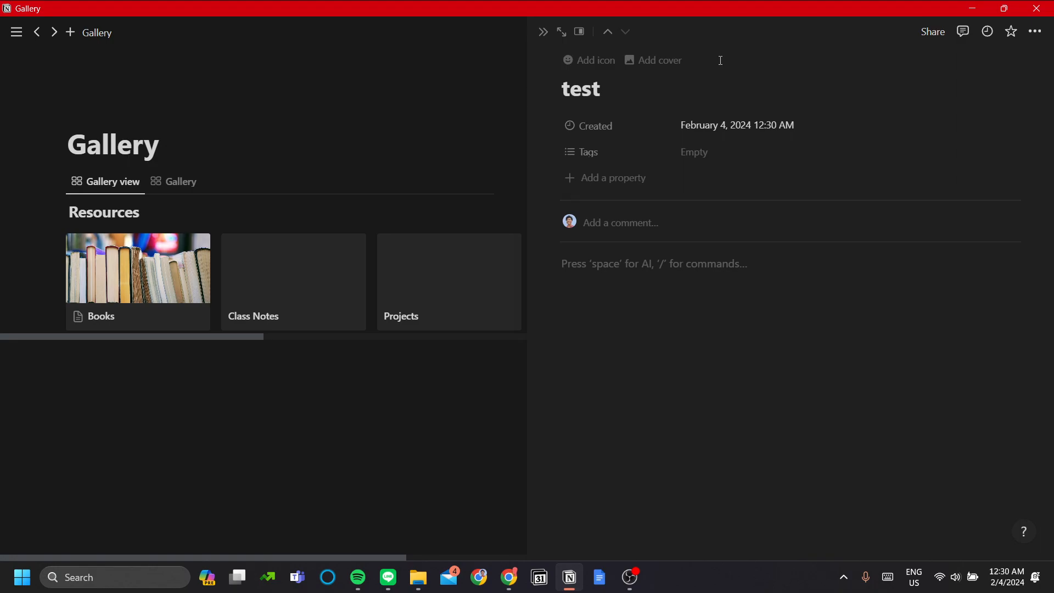
click(659, 67)
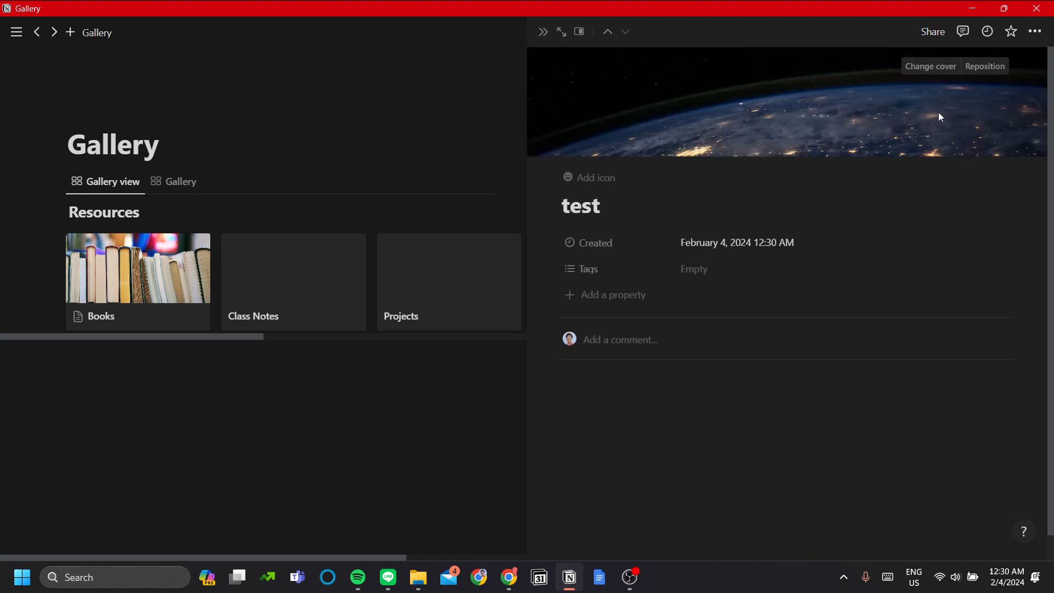
- Change the test page's cover to the Unsplash "car" photo of a white car on a winding road, and close the page
click(915, 72)
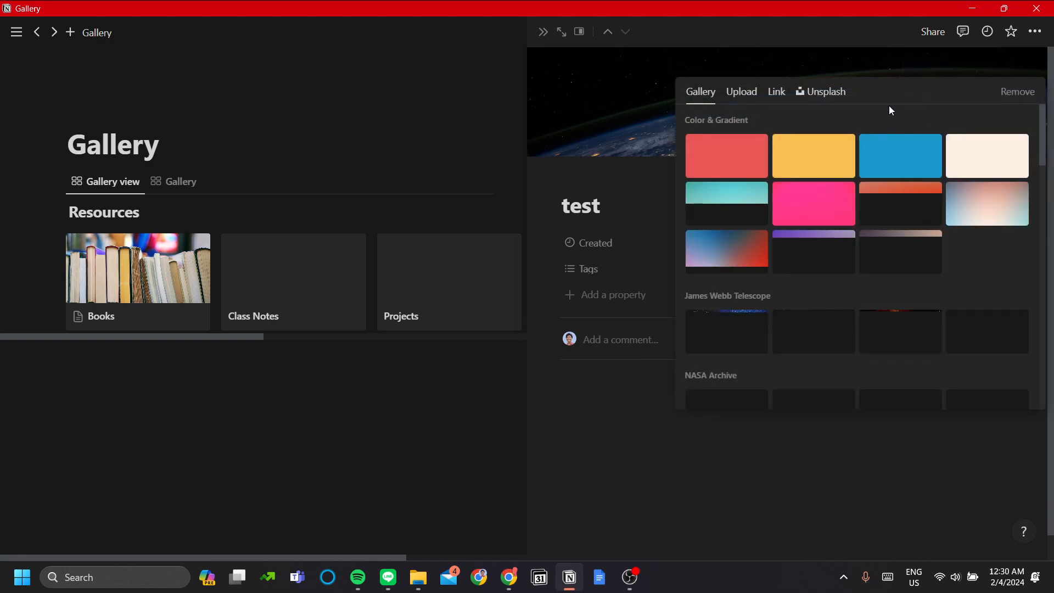
click(736, 101)
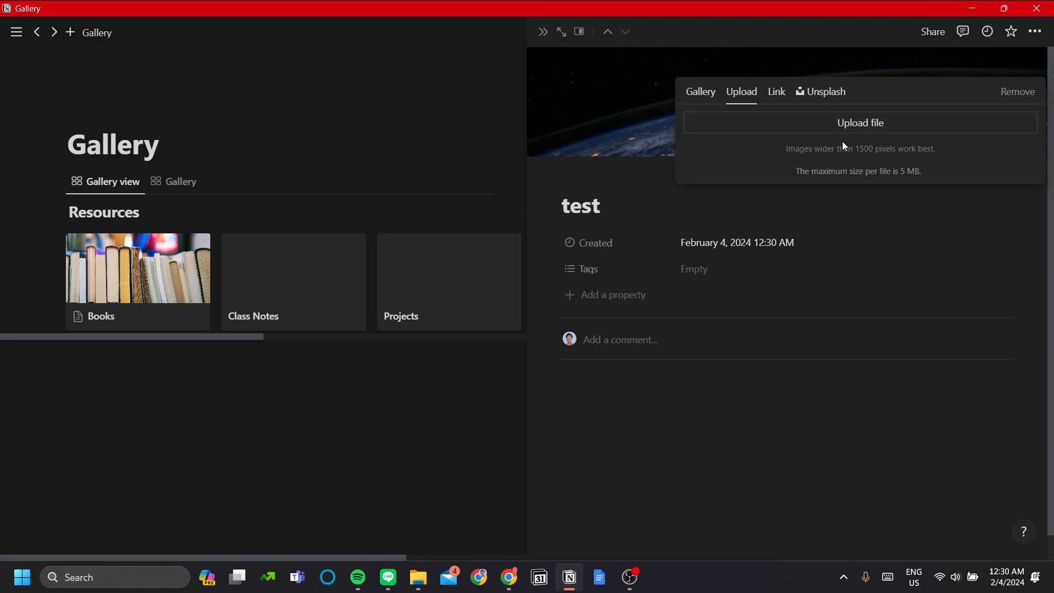
click(822, 101)
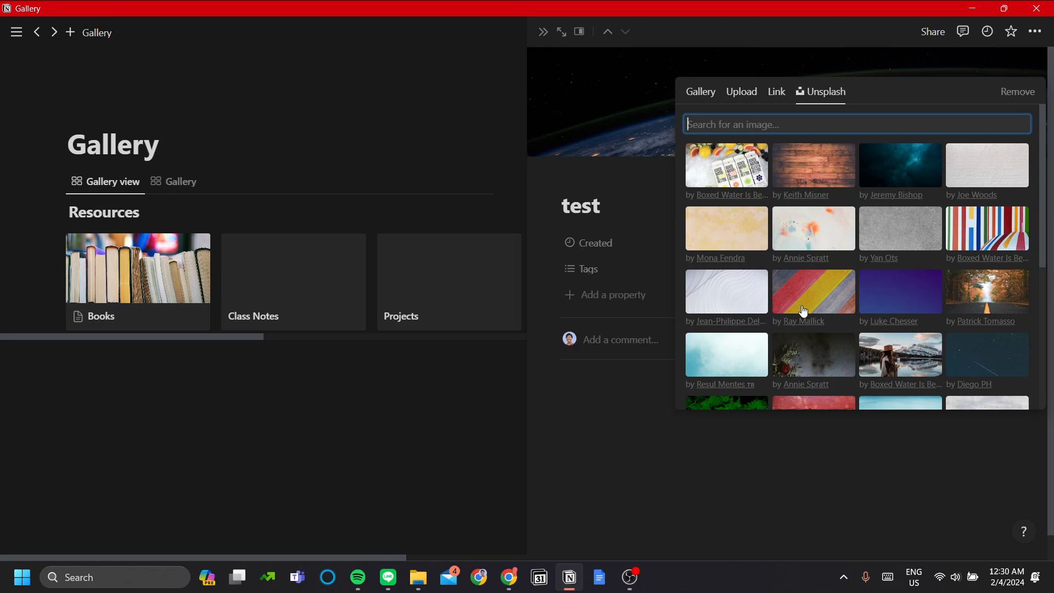
text(car)
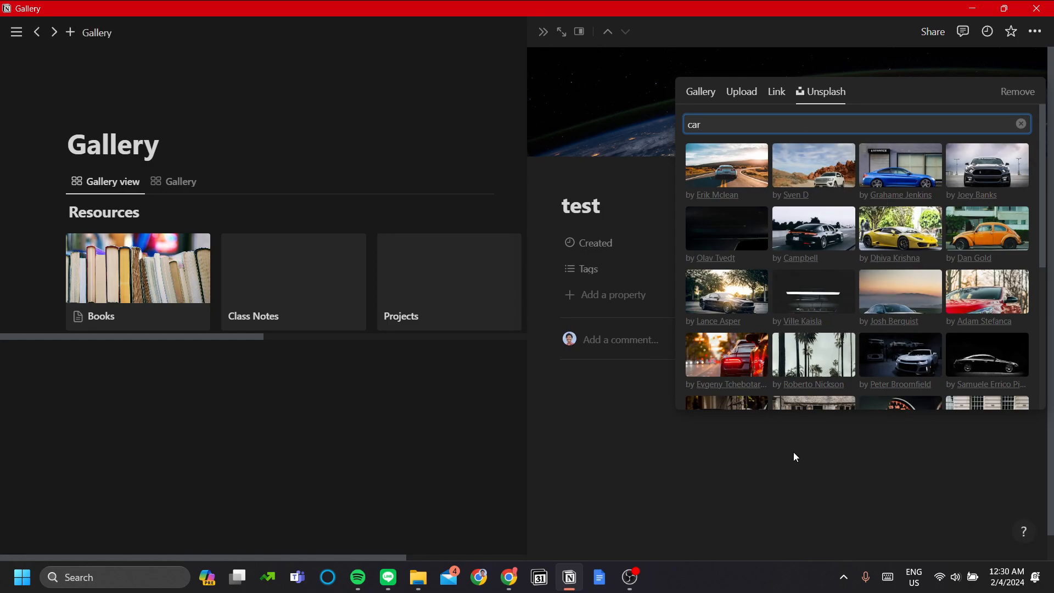
click(729, 166)
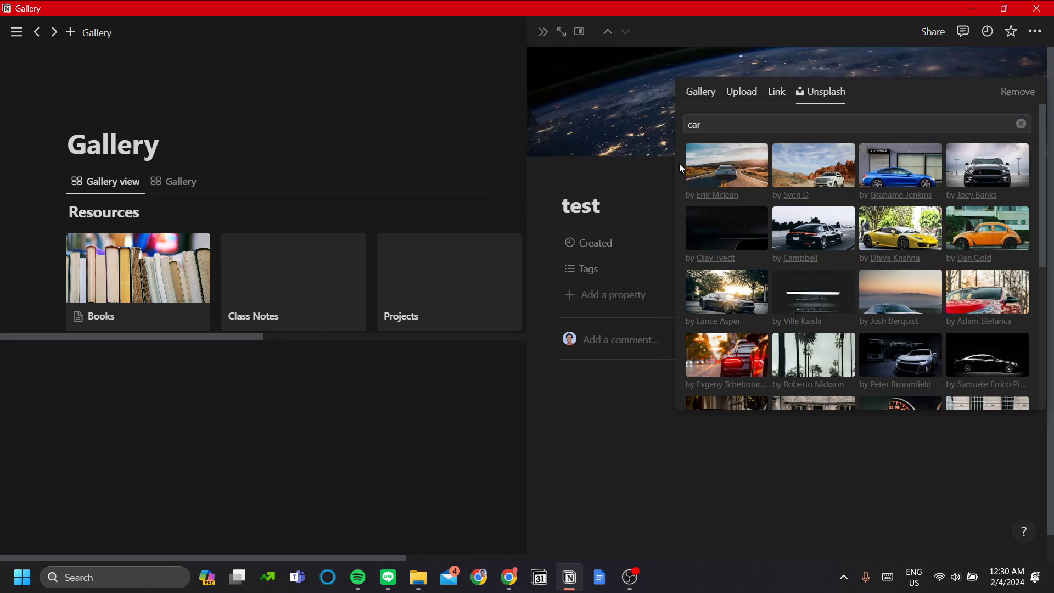
click(737, 173)
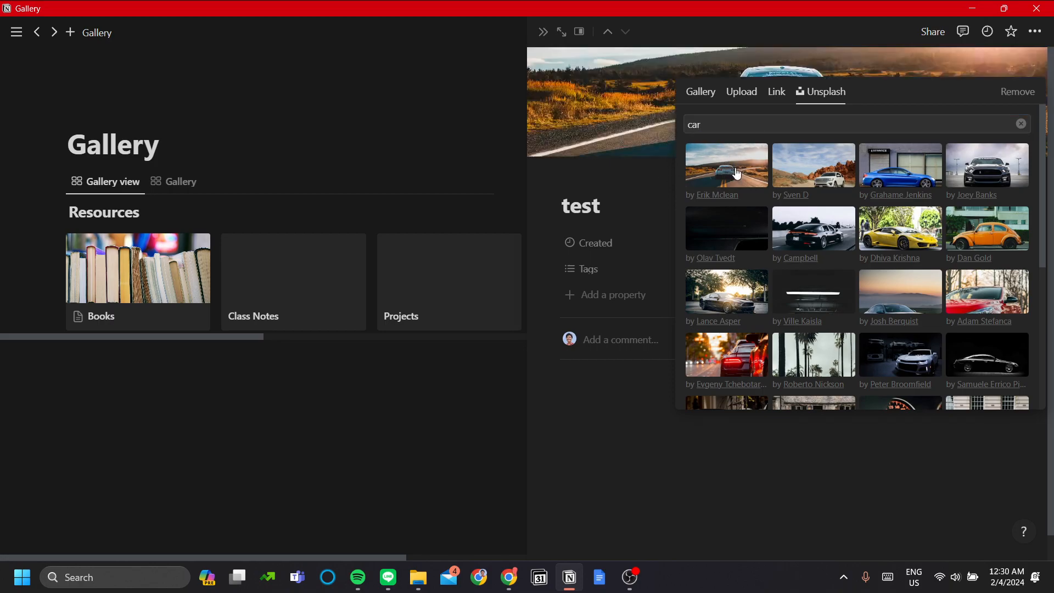
click(608, 189)
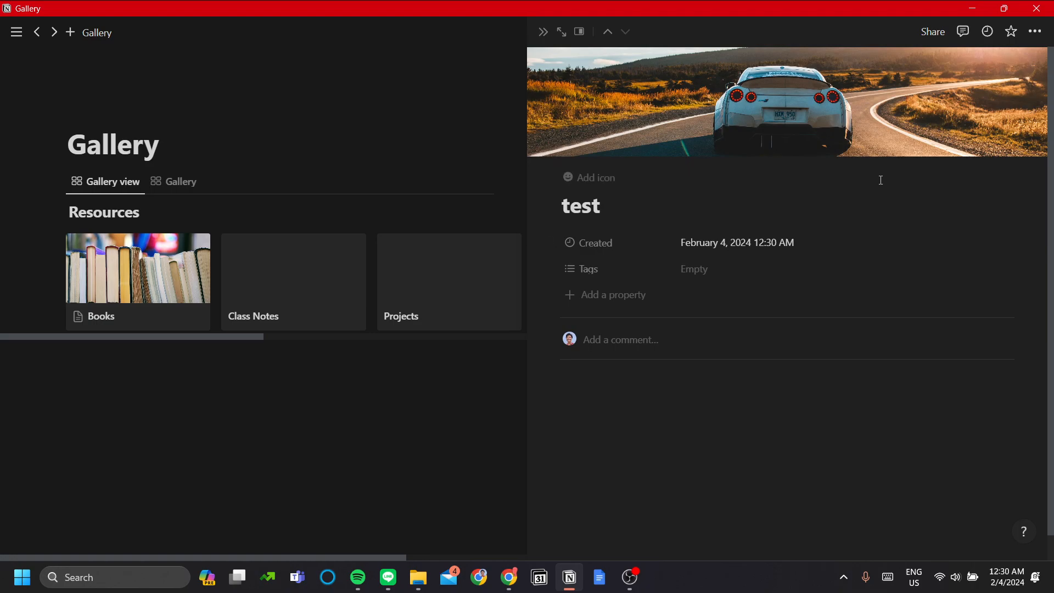
click(470, 133)
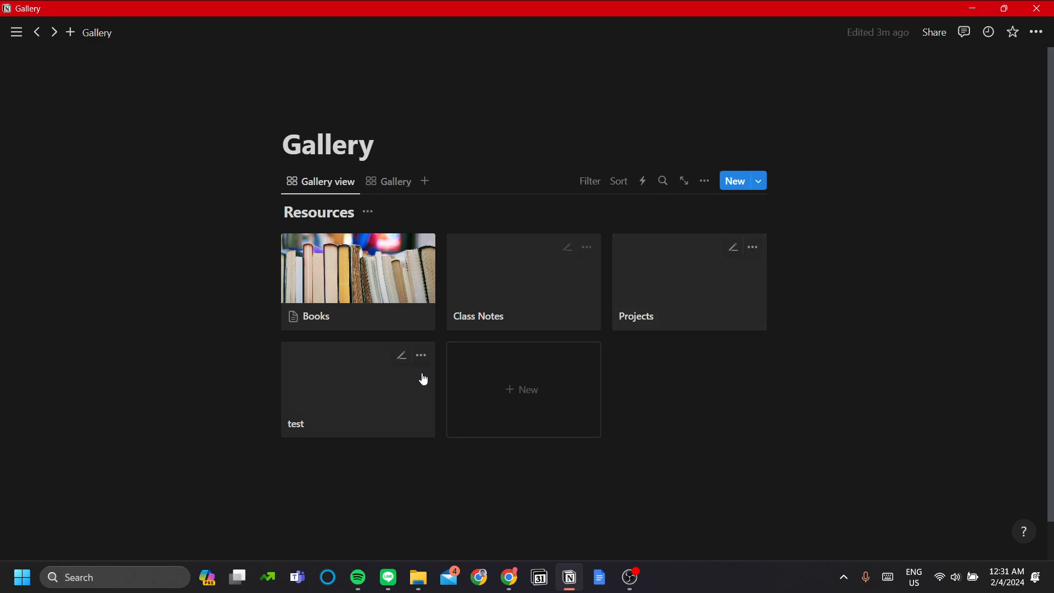
- Set the card size of the Gallery view to Medium in its layout settings
click(316, 180)
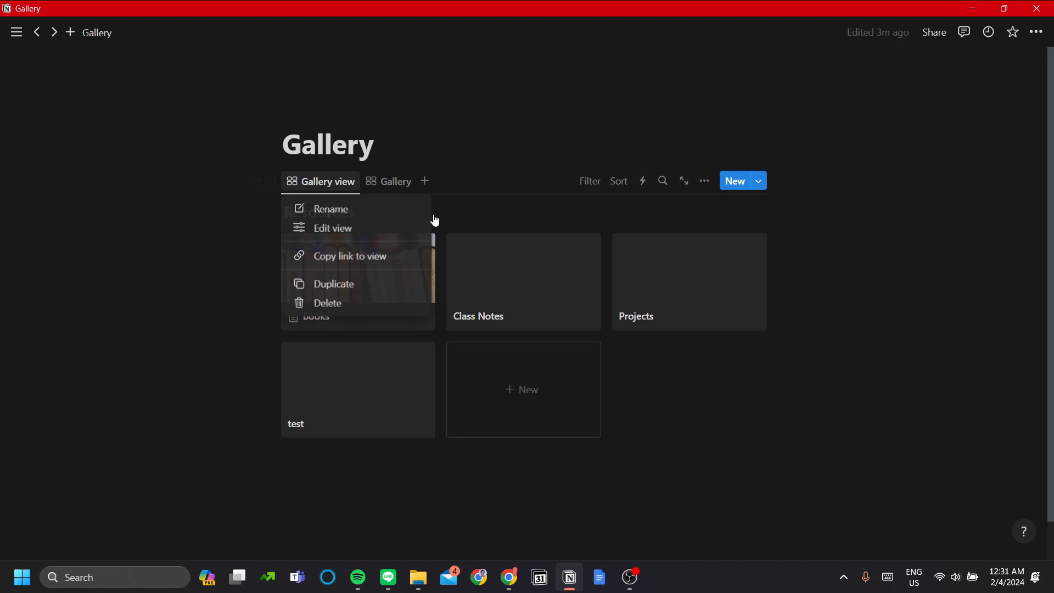
click(379, 228)
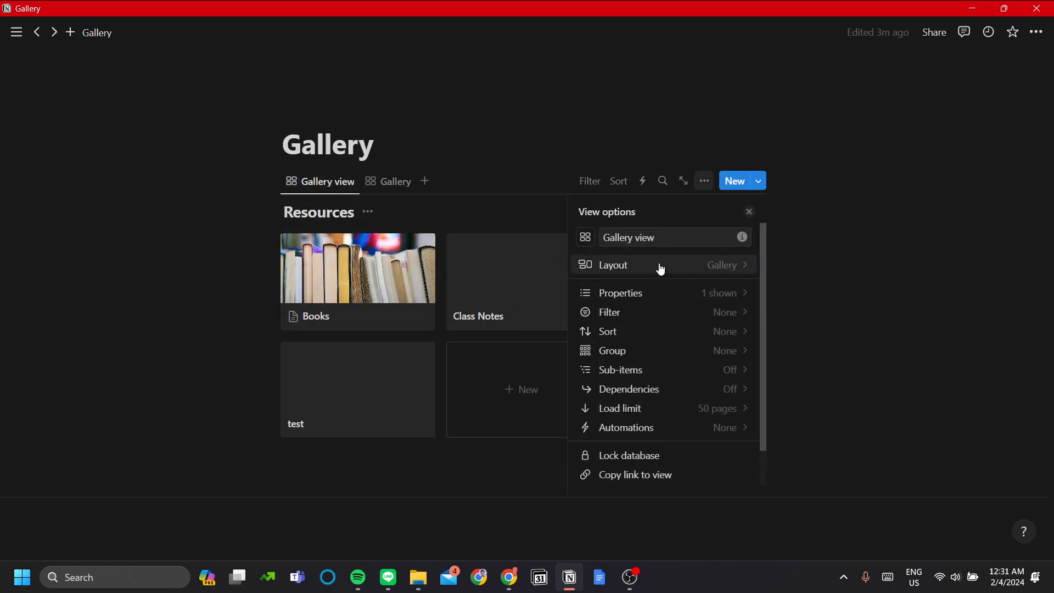
click(661, 267)
scroll(703, 357, down, 1)
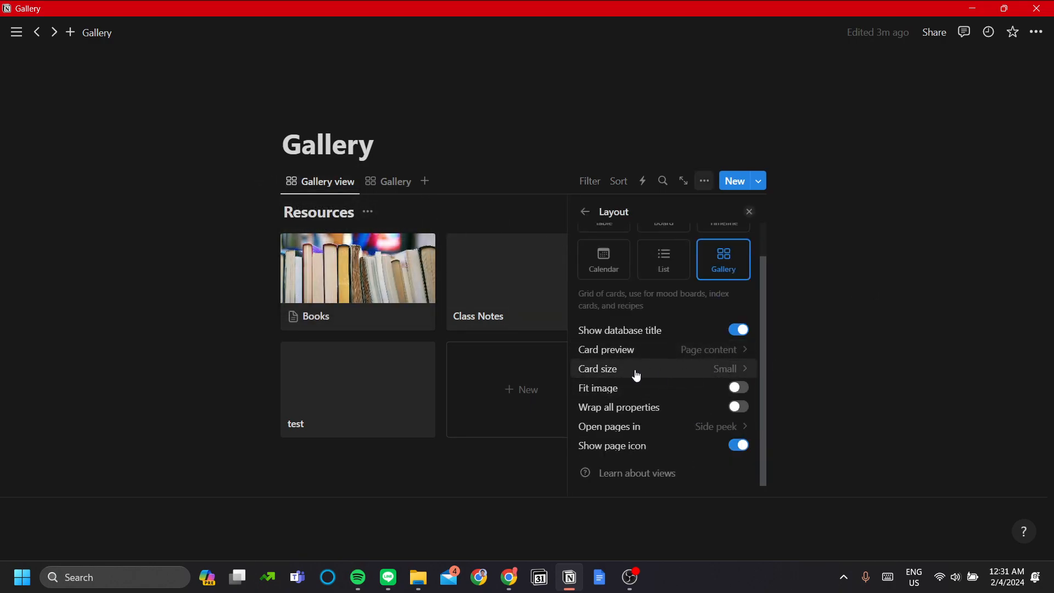
click(662, 371)
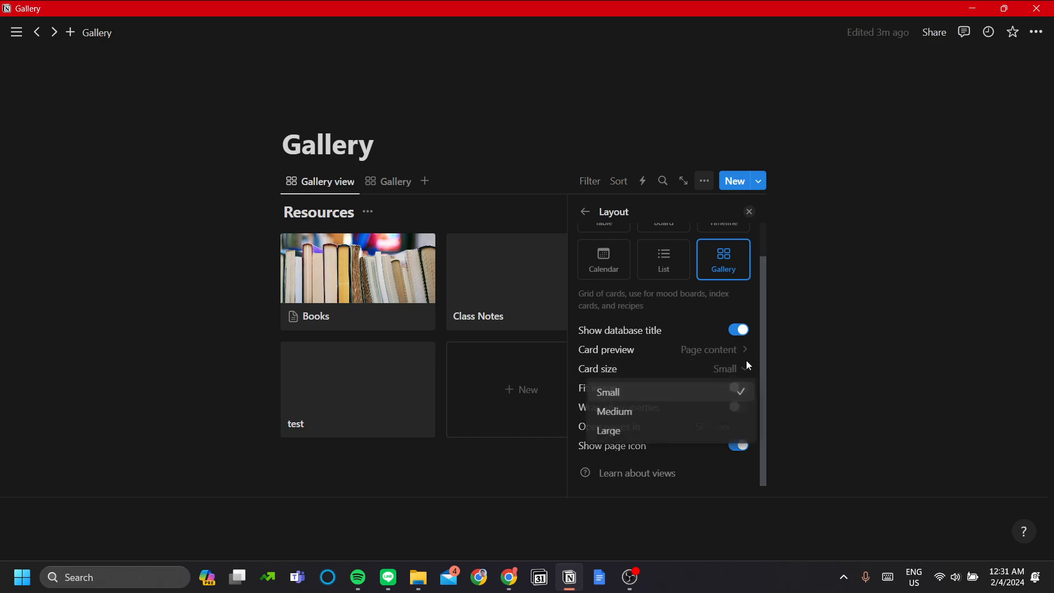
click(677, 412)
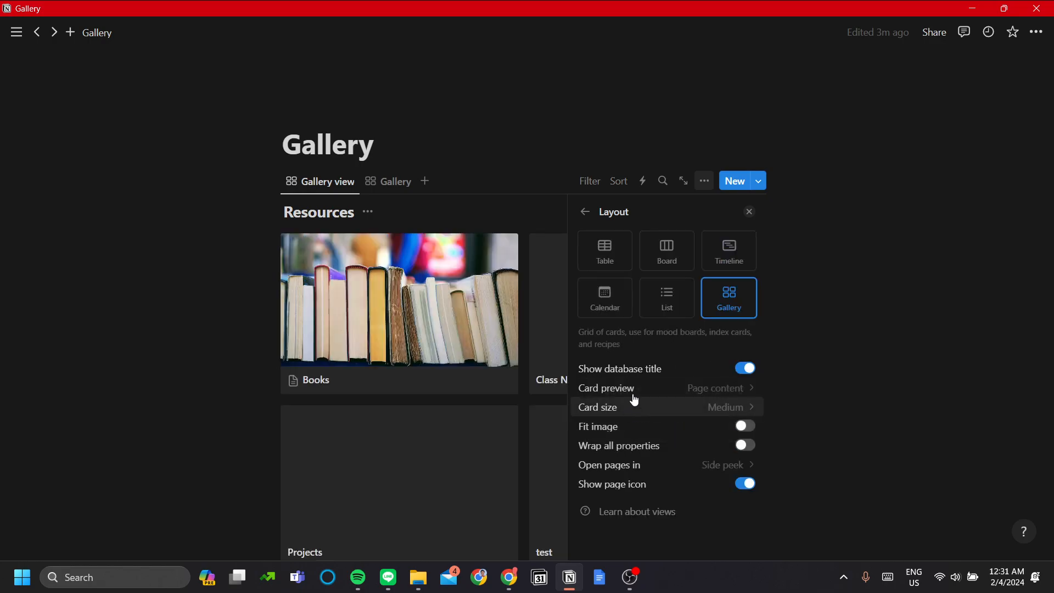
- Try the Large card size for the gallery and set it back to Medium
click(701, 407)
click(715, 475)
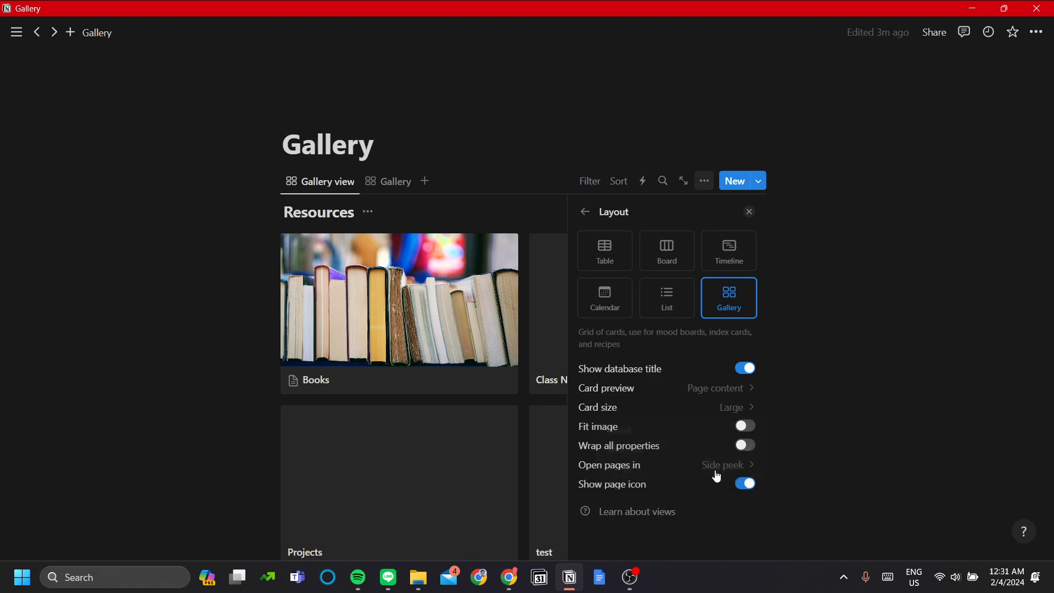
click(723, 407)
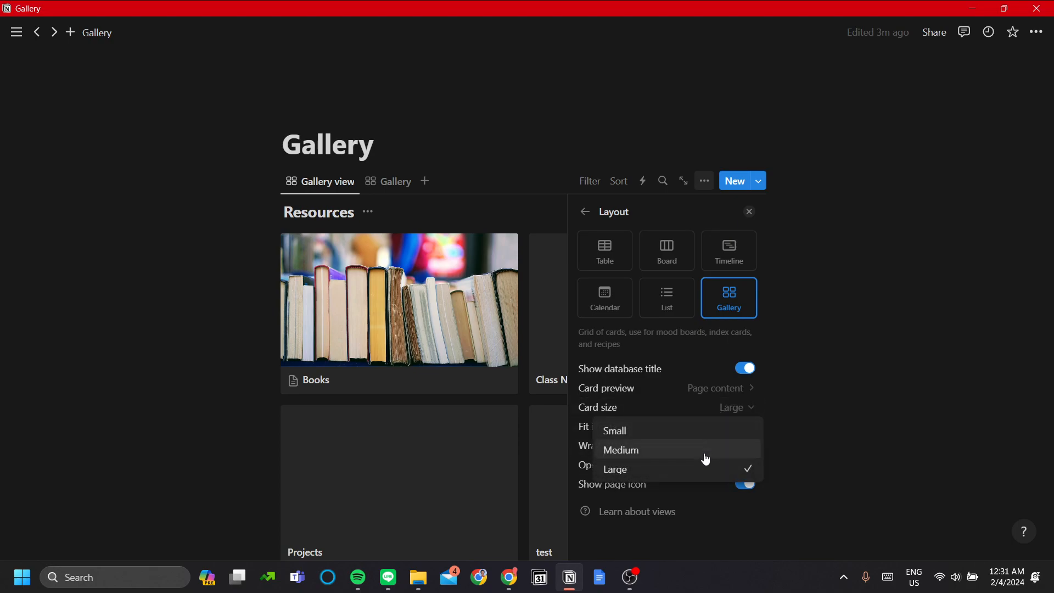
click(706, 459)
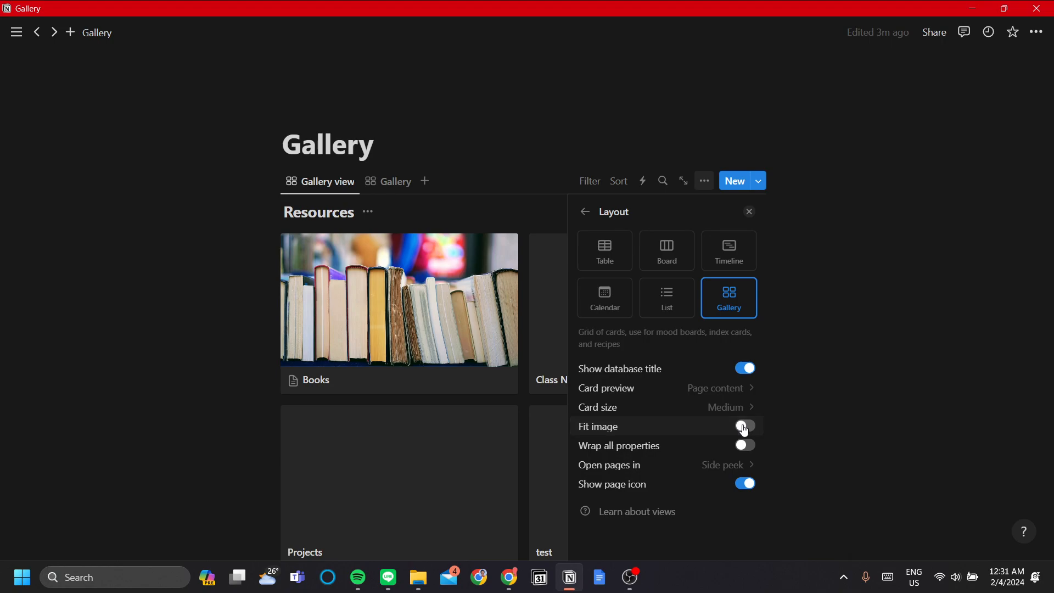
- Try the Fit image and Wrap all properties options, switching each on and off again, and close the layout settings
click(745, 426)
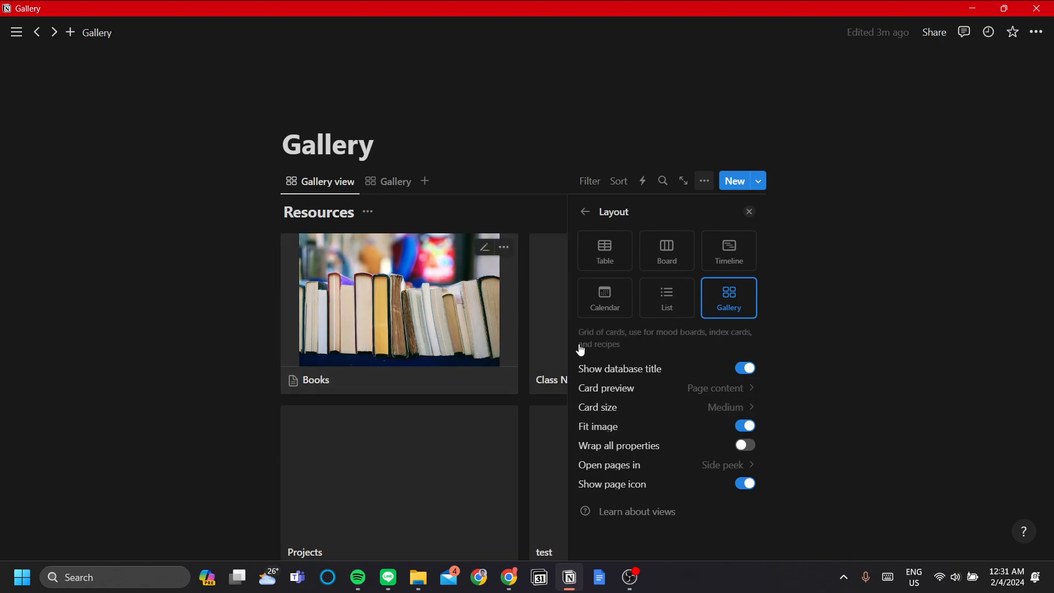
click(747, 434)
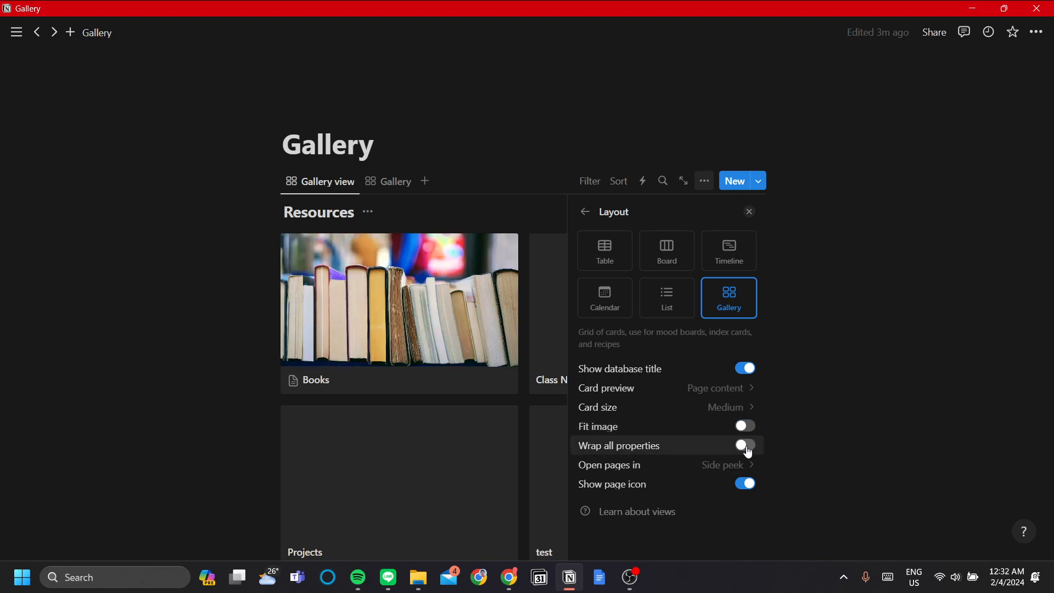
click(748, 447)
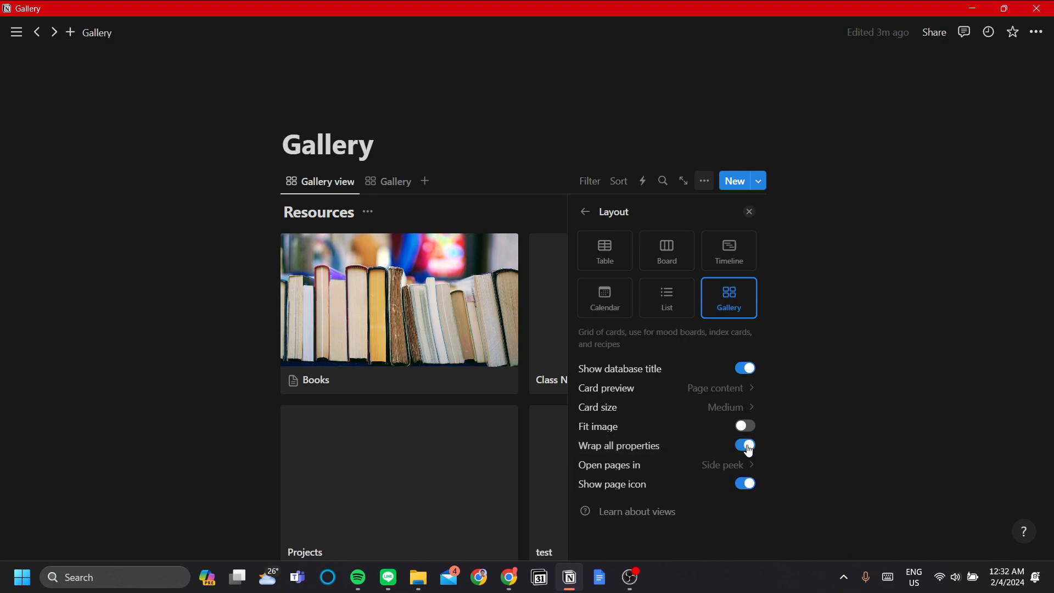
click(747, 447)
click(750, 212)
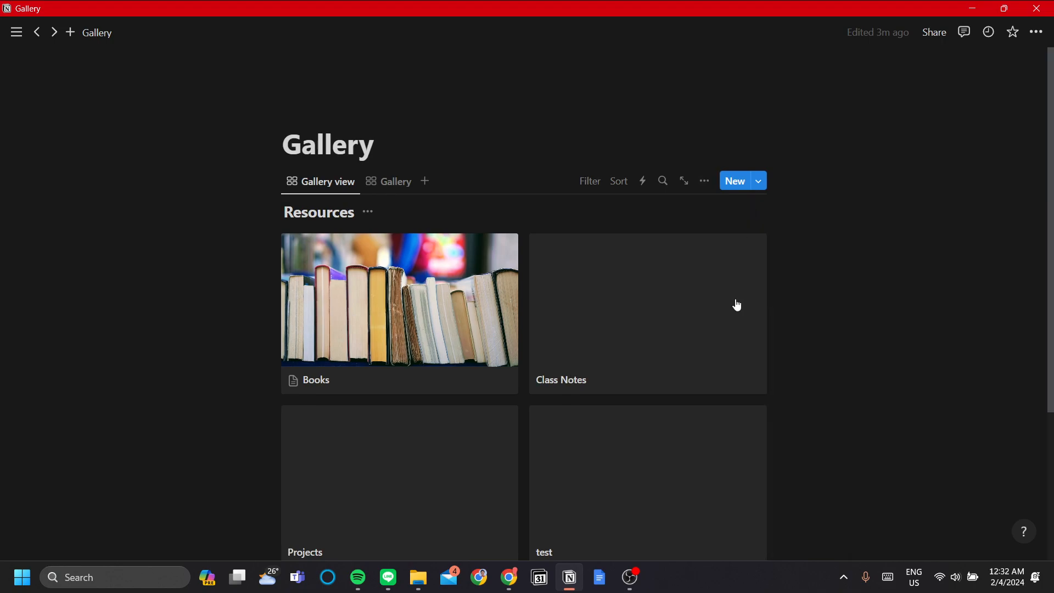
- Open the Books card in side peek, examine its cover, properties and page content, and close it
click(454, 343)
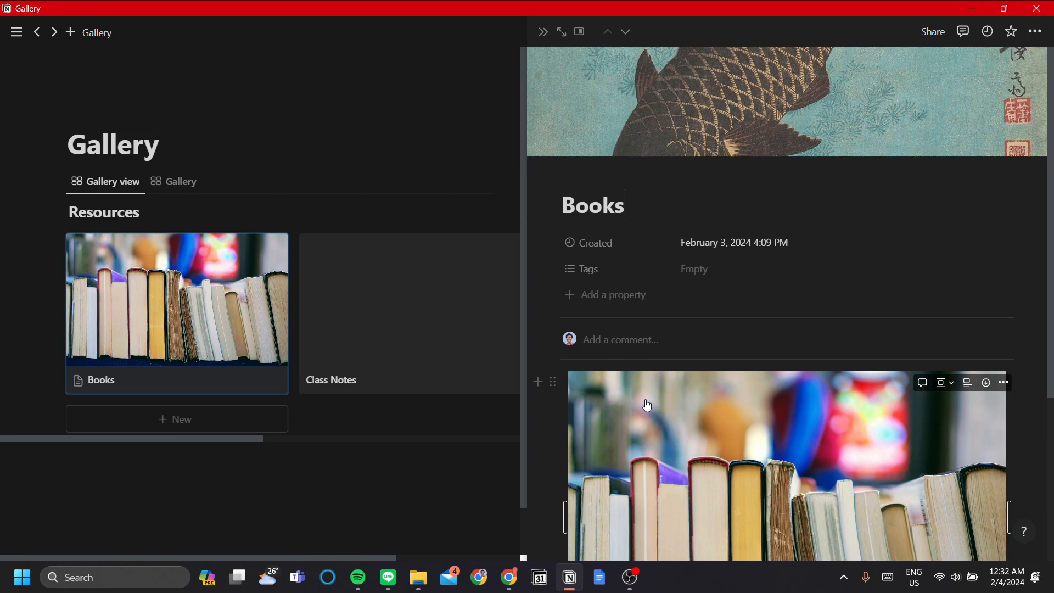
scroll(713, 332, down, 4)
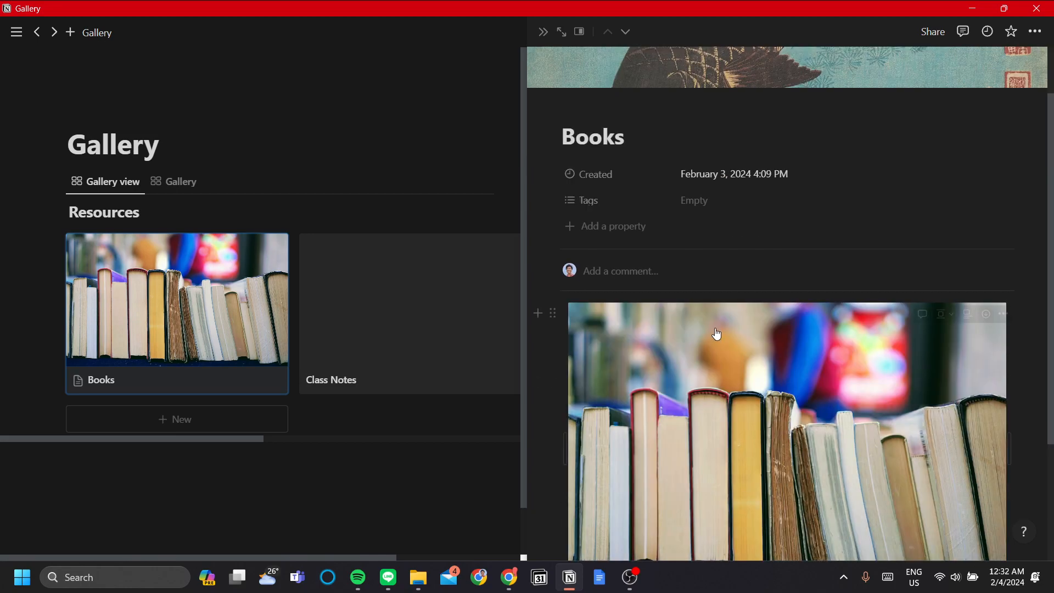
scroll(708, 324, up, 5)
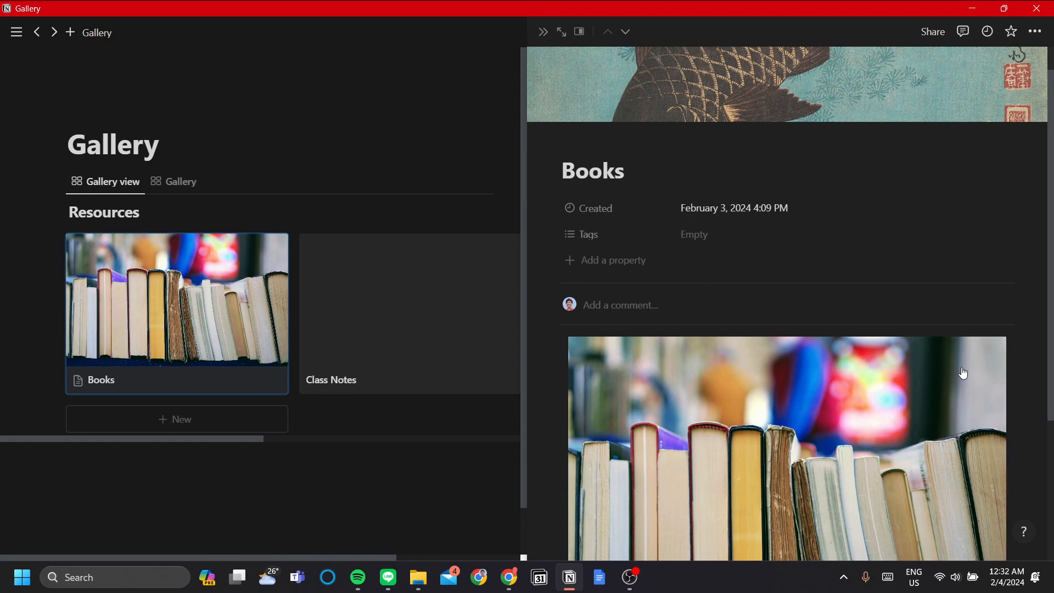
scroll(866, 360, down, 1)
scroll(866, 360, down, 1)
scroll(819, 383, up, 2)
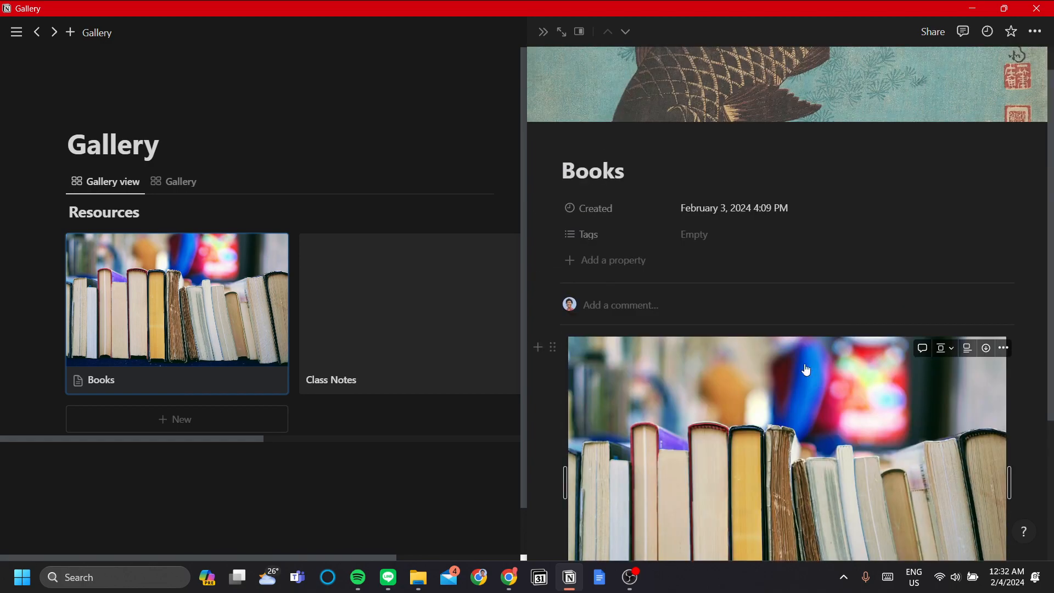
scroll(767, 357, down, 3)
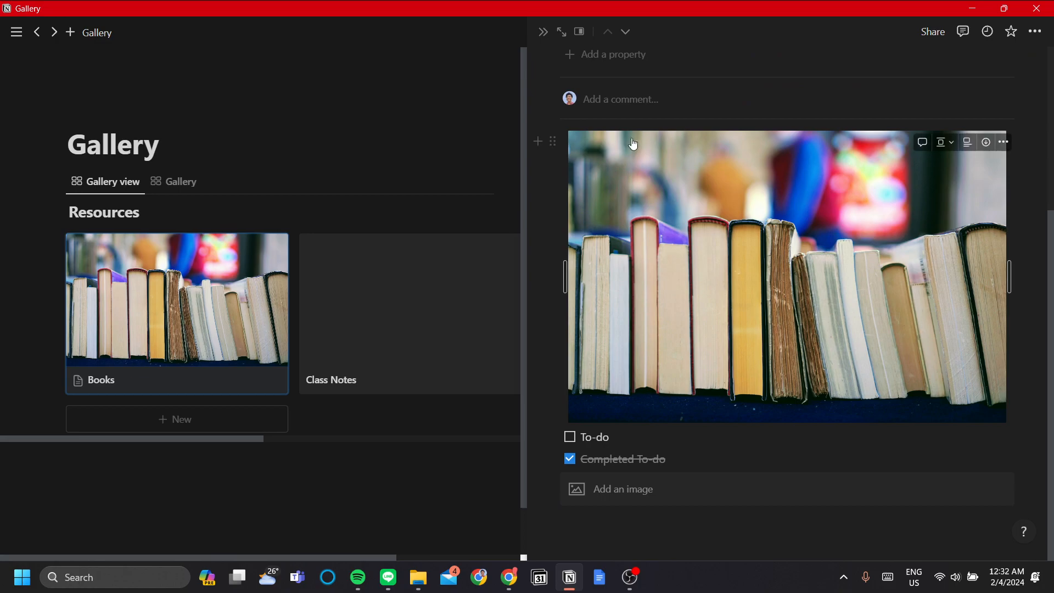
click(542, 35)
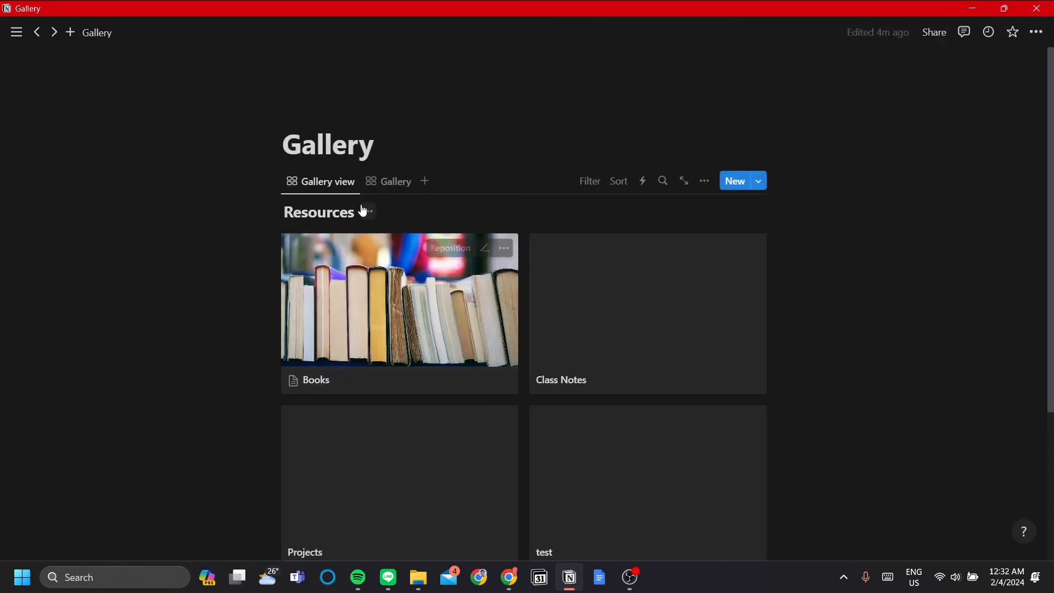
- Set the Gallery view's layout to open pages in Center peek
click(349, 183)
click(329, 226)
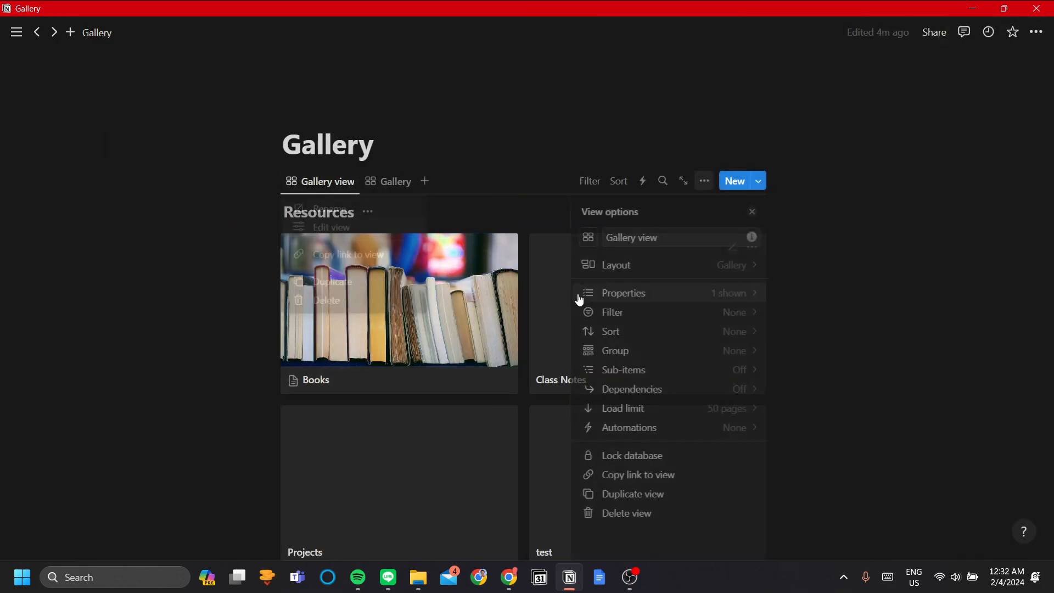
click(618, 266)
click(677, 465)
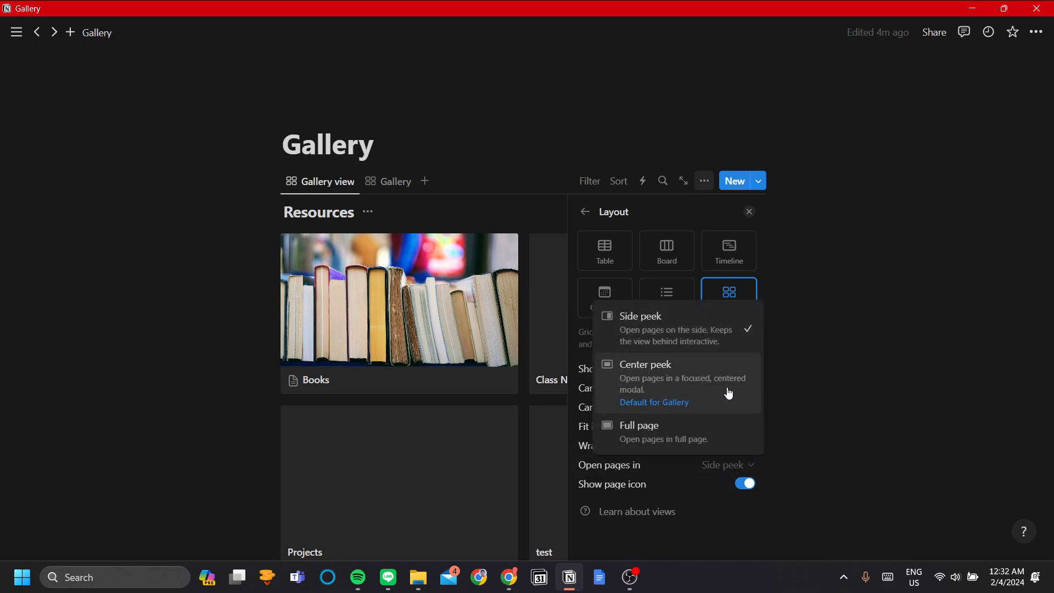
click(729, 393)
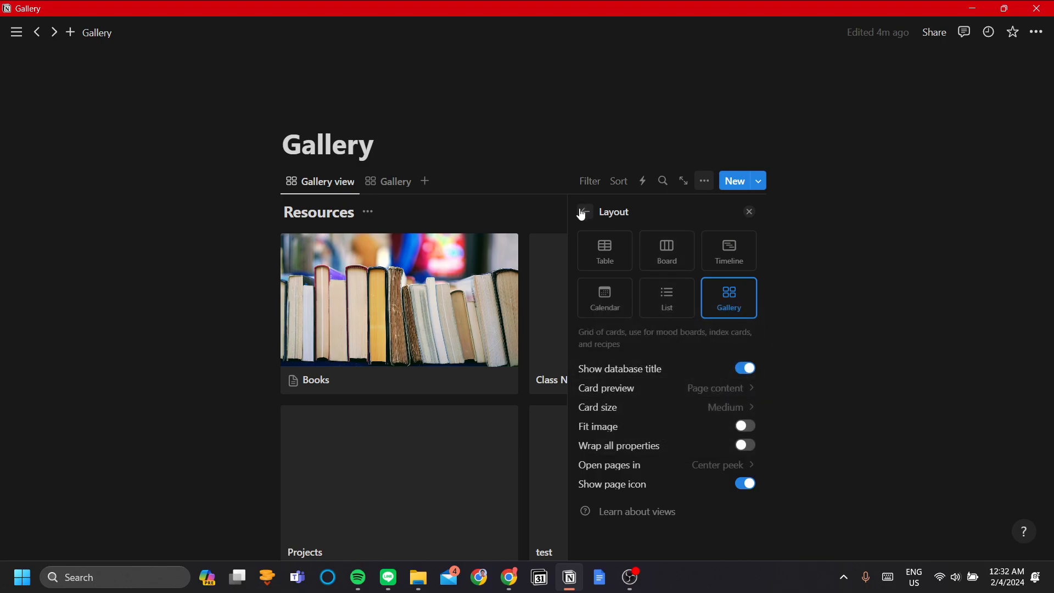
- Close the layout settings, open the Books card in center peek, examine its properties and page content, and close it
click(756, 217)
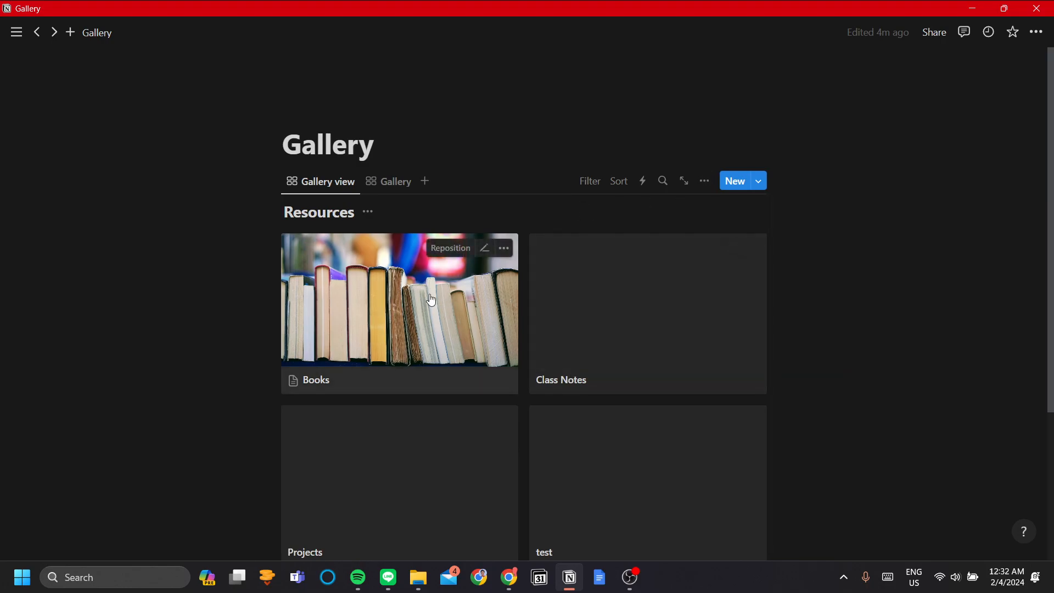
click(400, 308)
scroll(637, 229, down, 5)
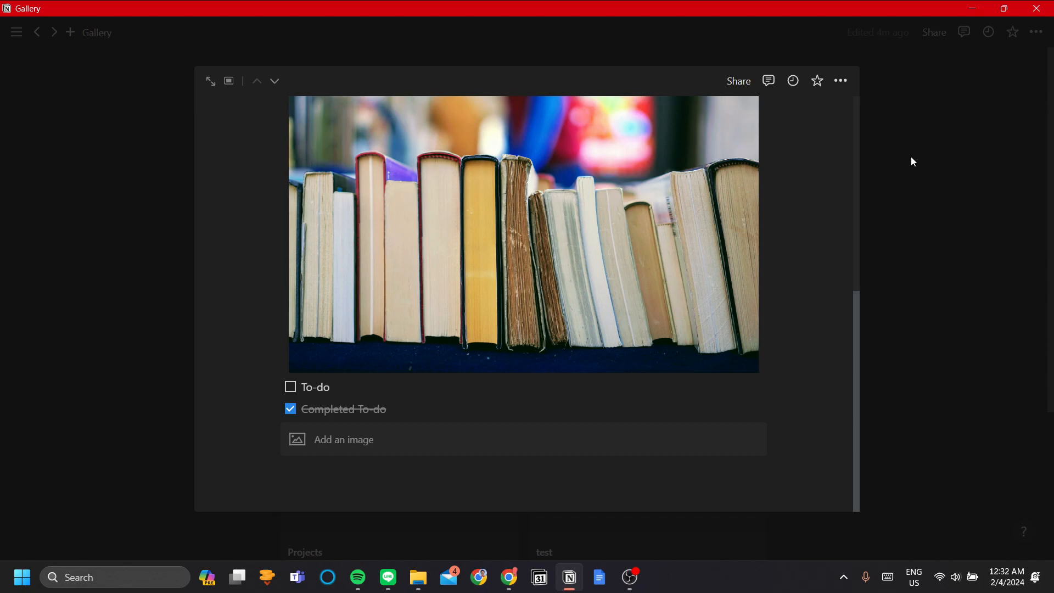
scroll(711, 347, up, 5)
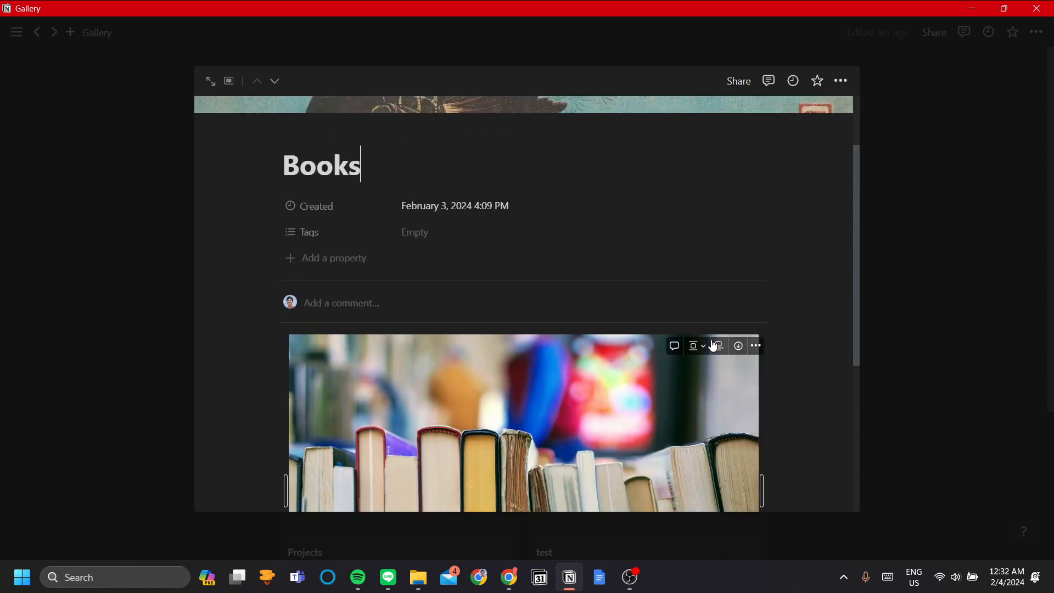
click(959, 265)
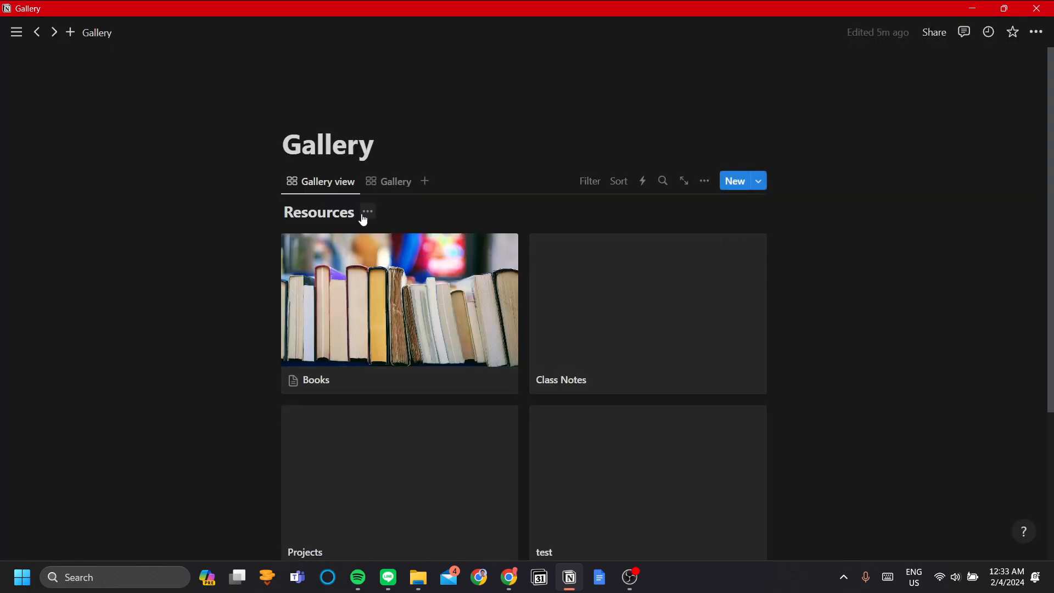
- Set the Gallery view's layout to open pages as Full page
click(336, 182)
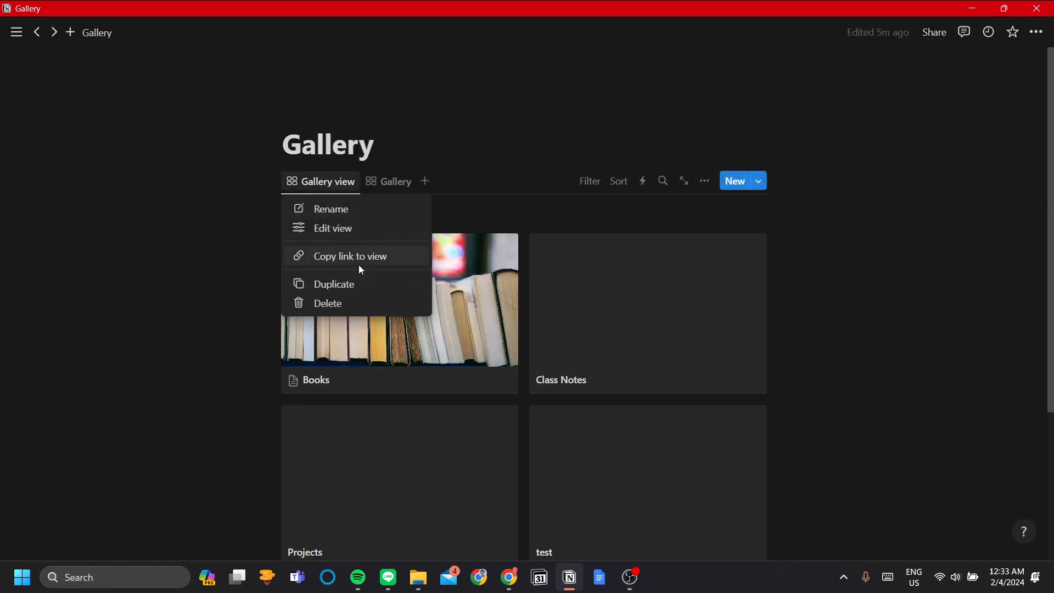
click(360, 240)
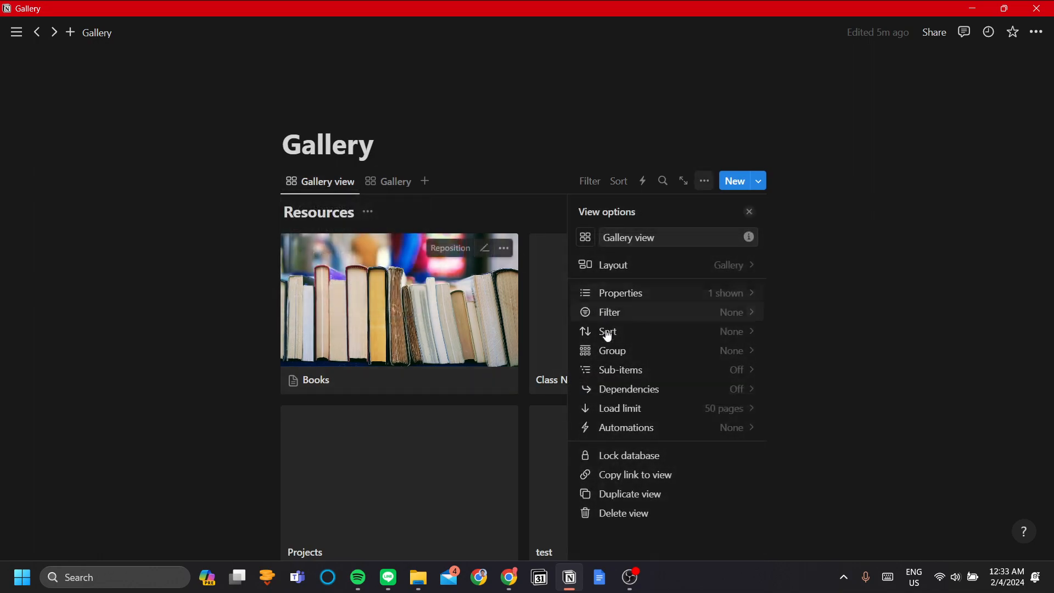
click(683, 265)
click(736, 466)
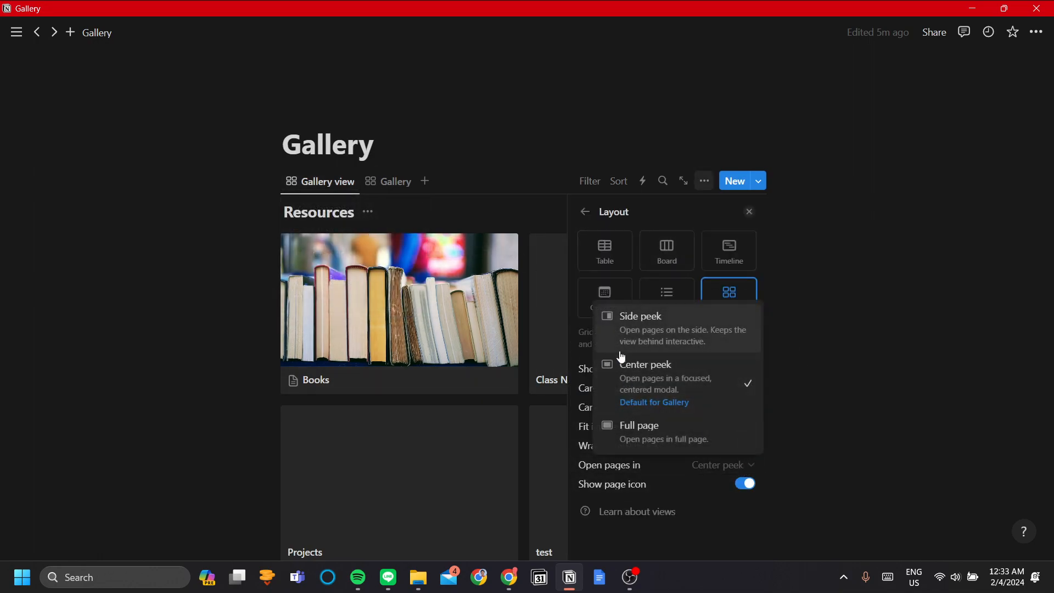
click(689, 443)
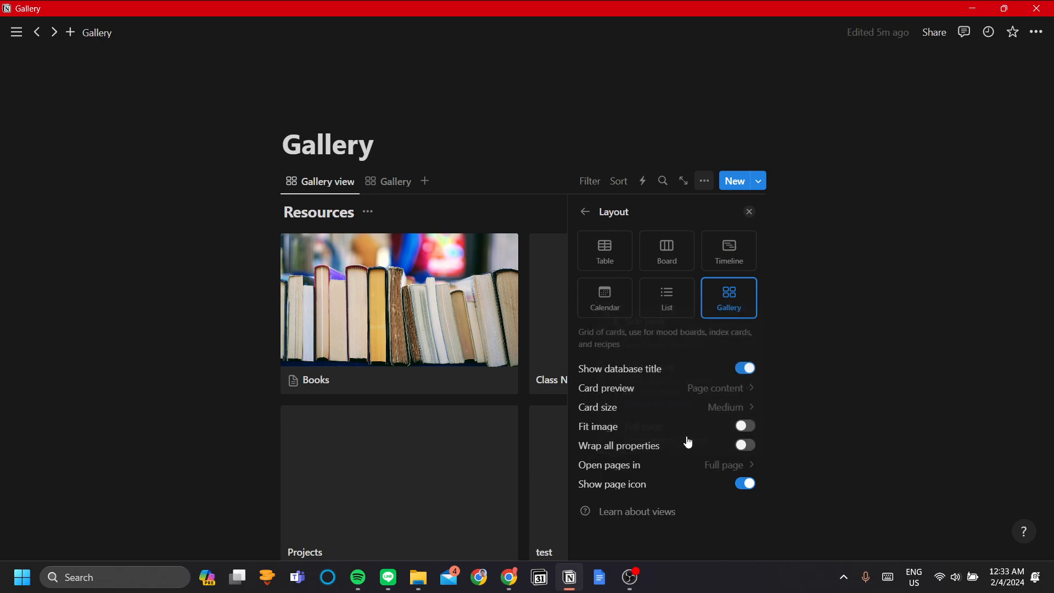
- Open the Books card as a full page, examine its content, and return to the Gallery page
click(423, 288)
scroll(421, 282, down, 5)
scroll(669, 254, up, 5)
click(141, 33)
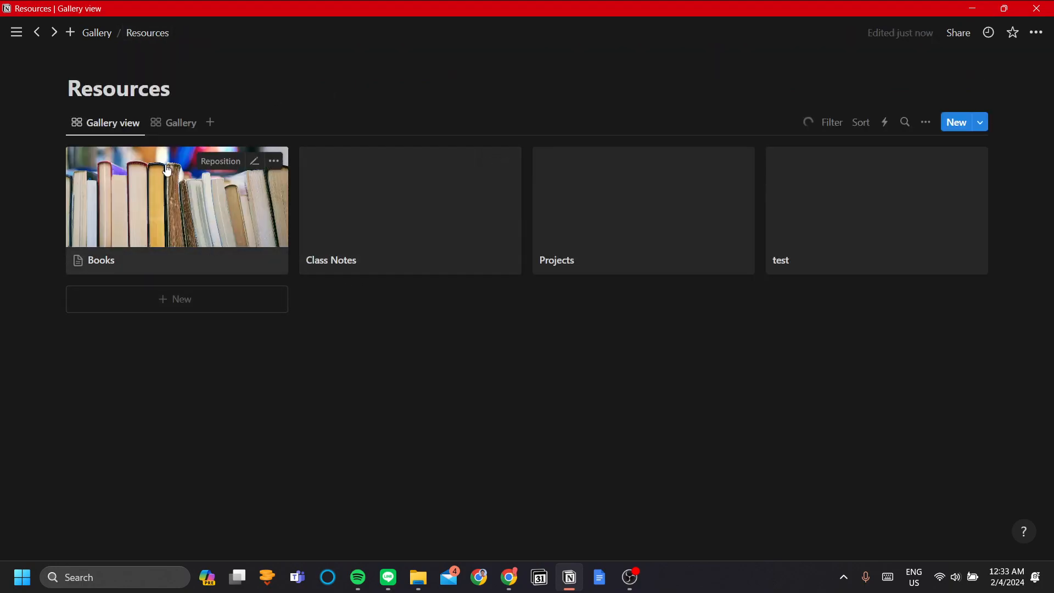
click(104, 35)
- Review the Gallery view's layout settings and close them
click(342, 190)
click(391, 228)
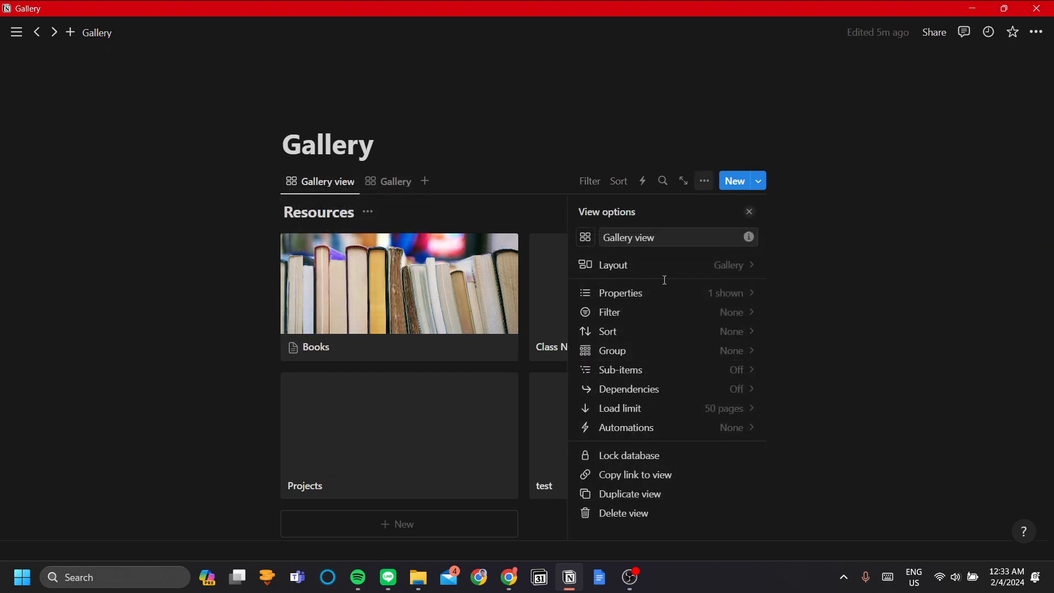
click(664, 267)
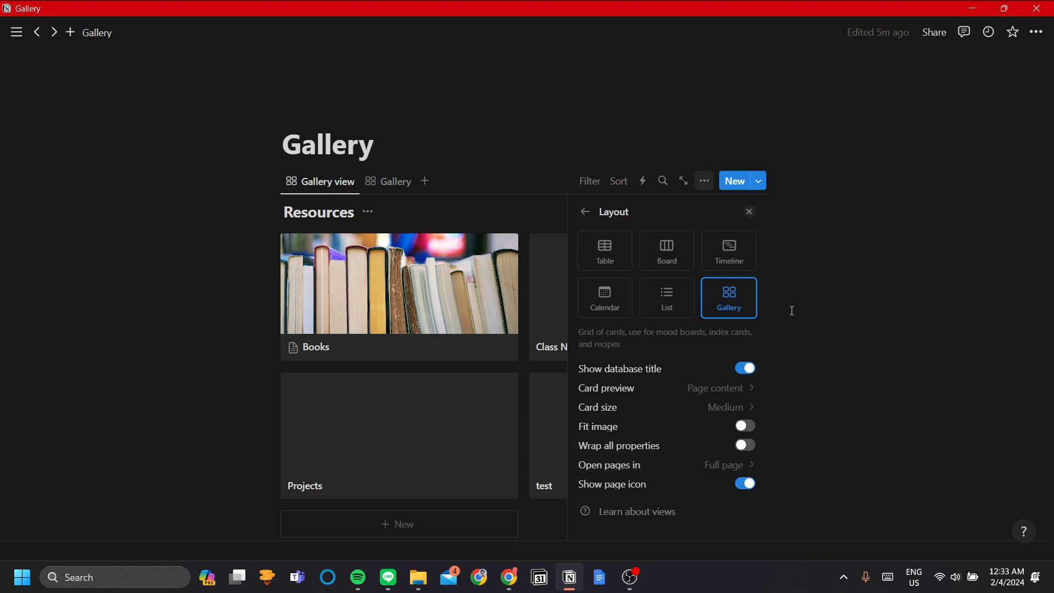
click(750, 212)
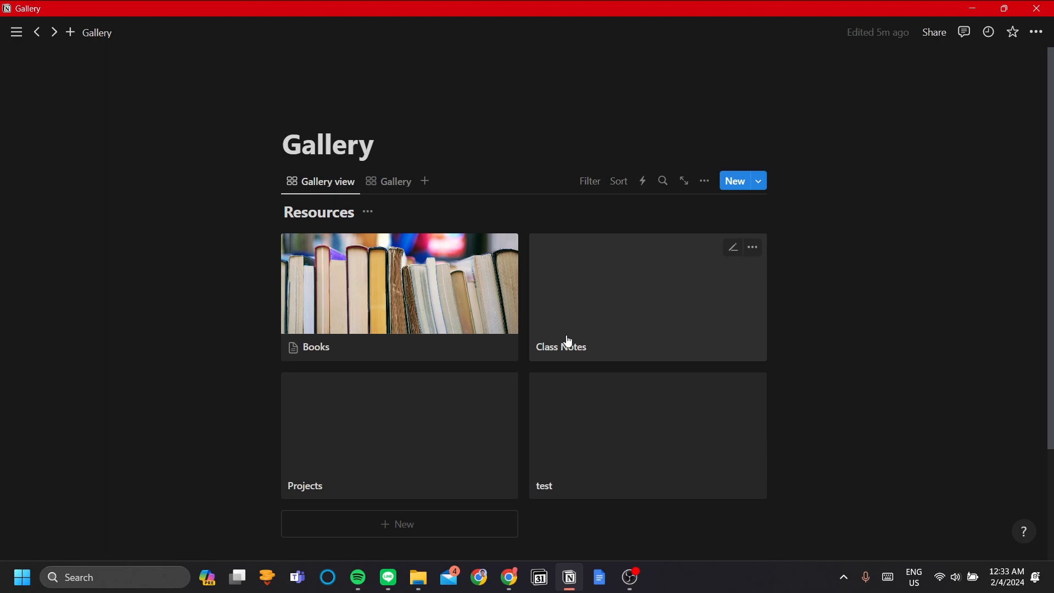
- Open the Project Dashboard page and delete the My Projects gallery block below the timeline
mouse_move(19, 36)
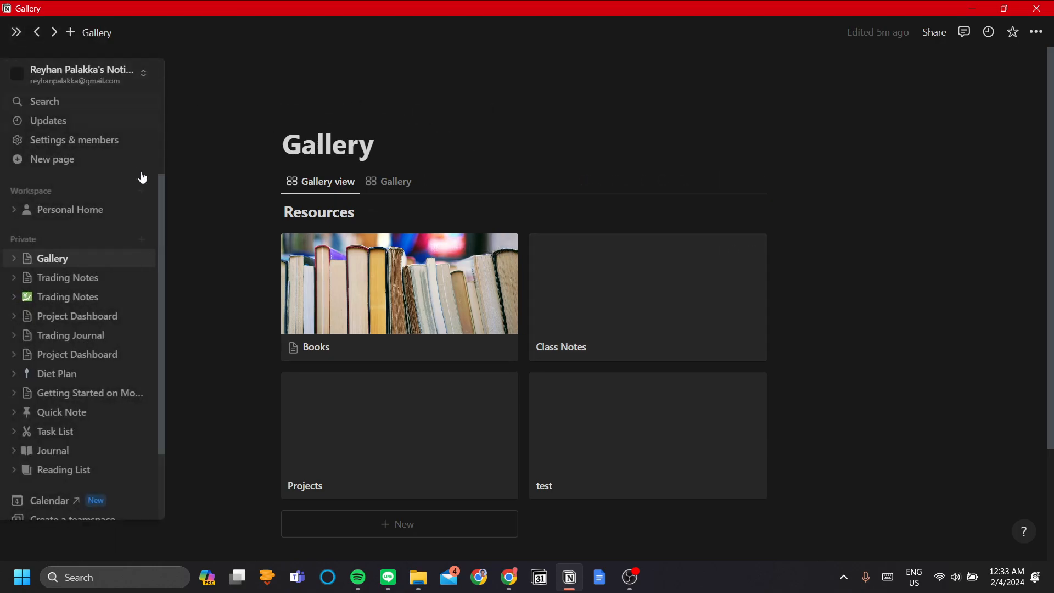
click(118, 315)
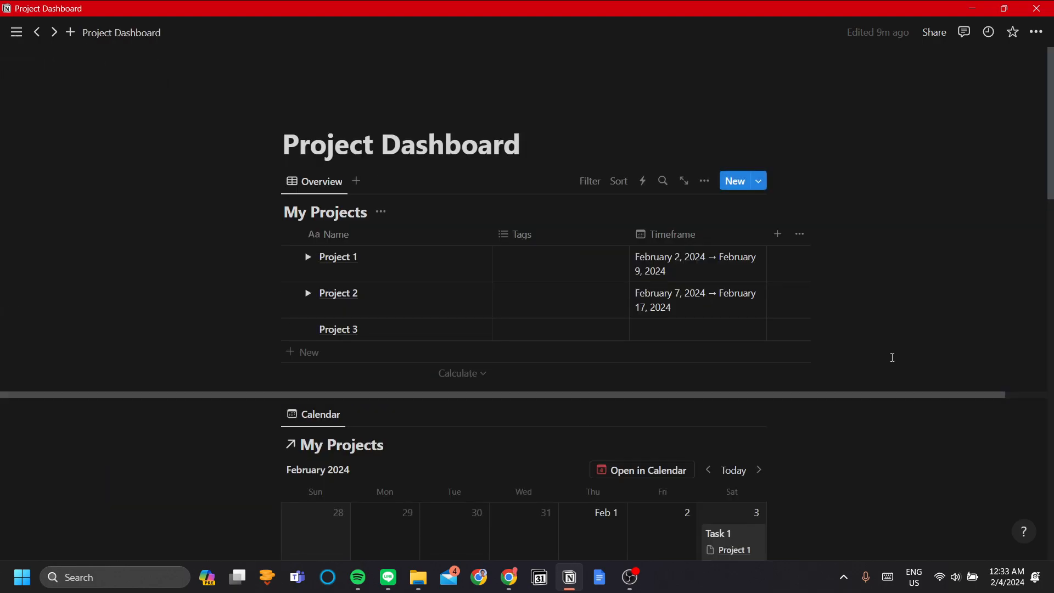
scroll(883, 330, down, 7)
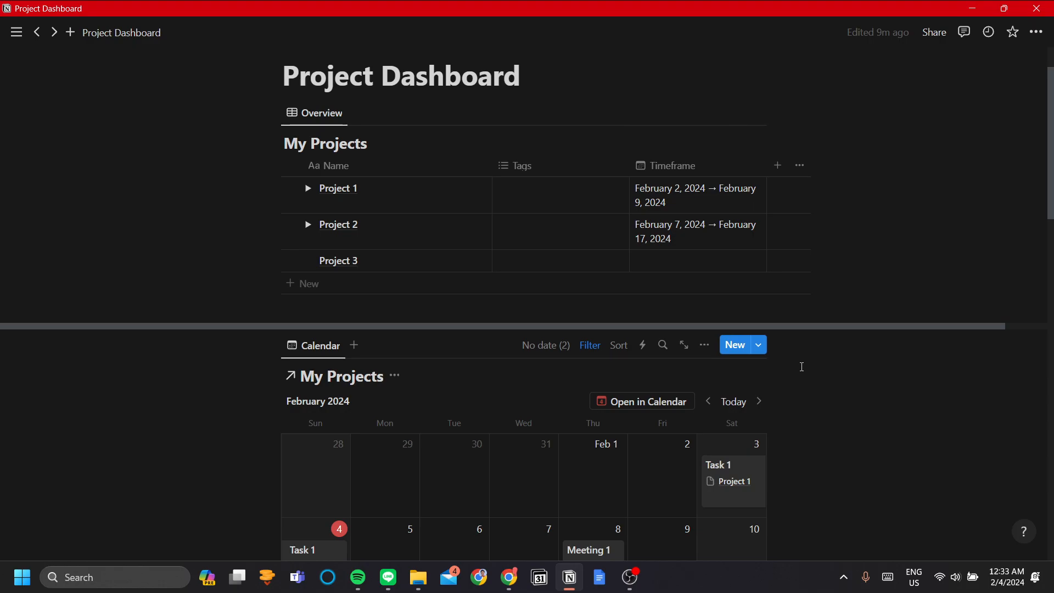
scroll(801, 367, down, 12)
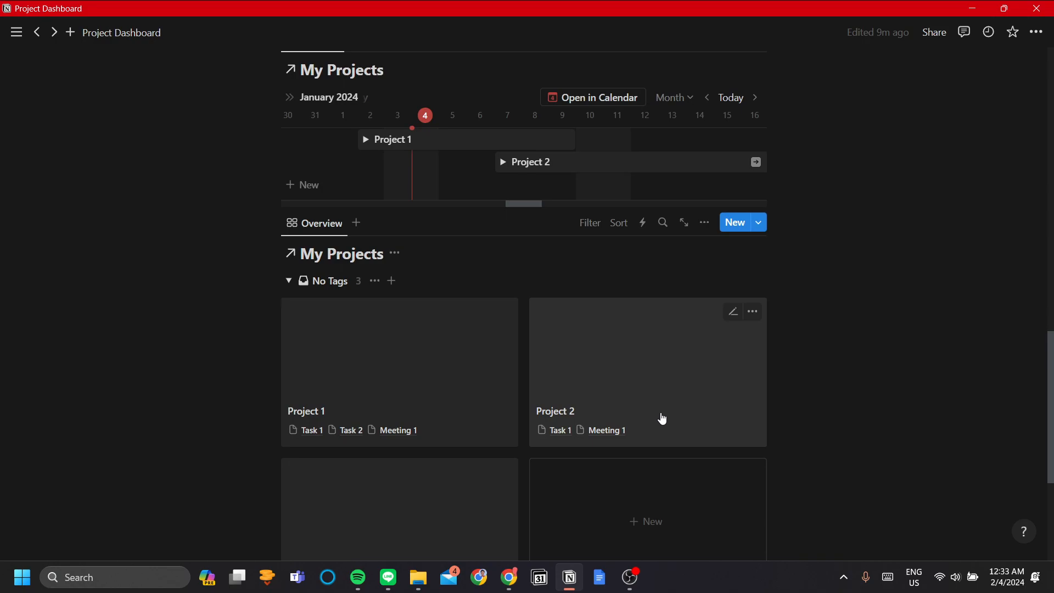
scroll(662, 421, down, 1)
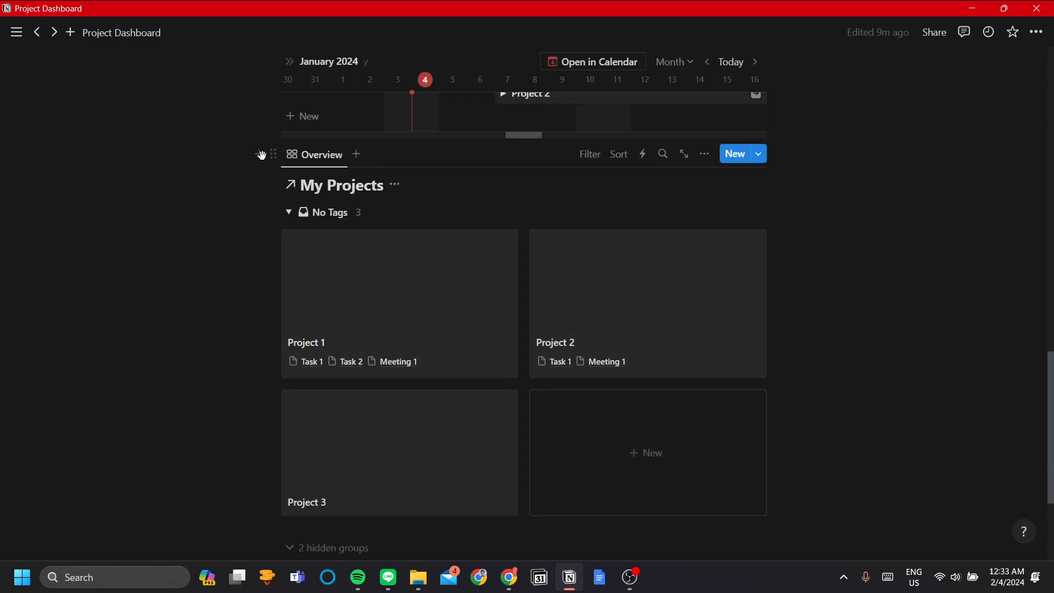
click(271, 155)
key(Delete)
- Insert a database view block below the timeline, linked to the My Projects database and using its existing Overview view
click(388, 428)
text(/)
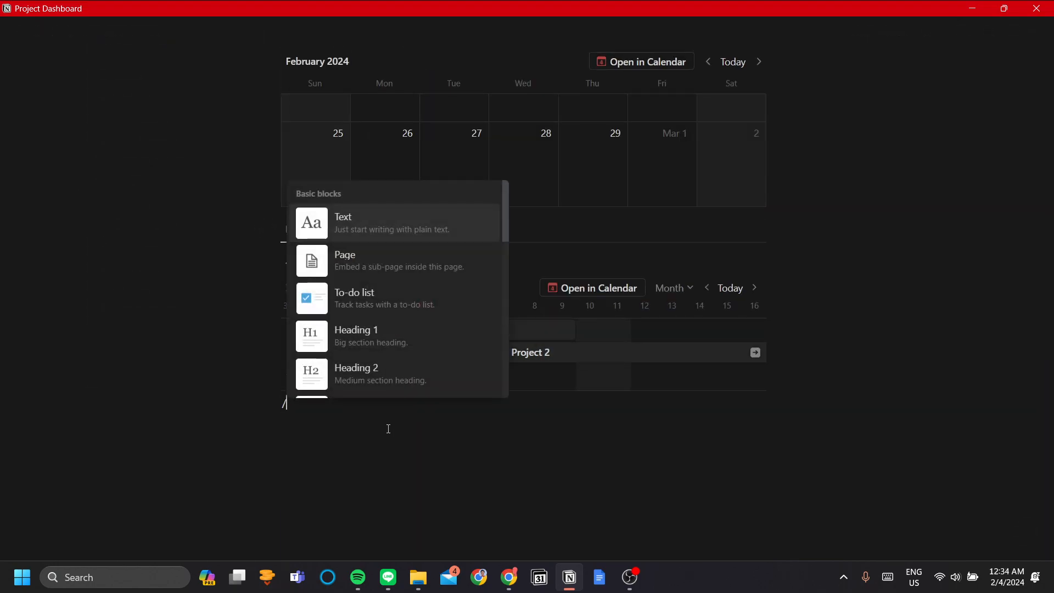
text(view)
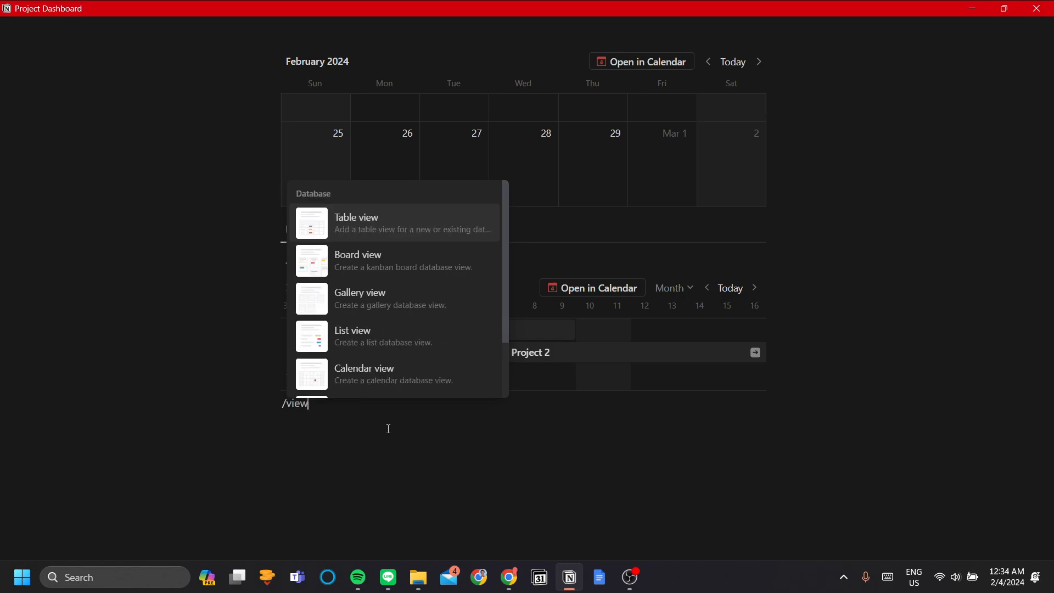
click(413, 317)
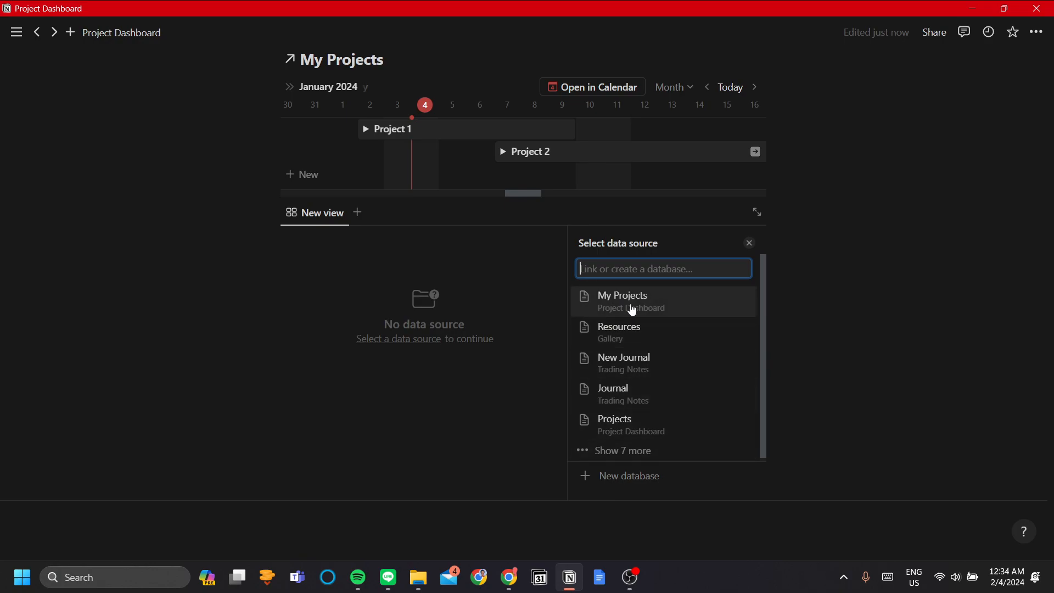
click(662, 307)
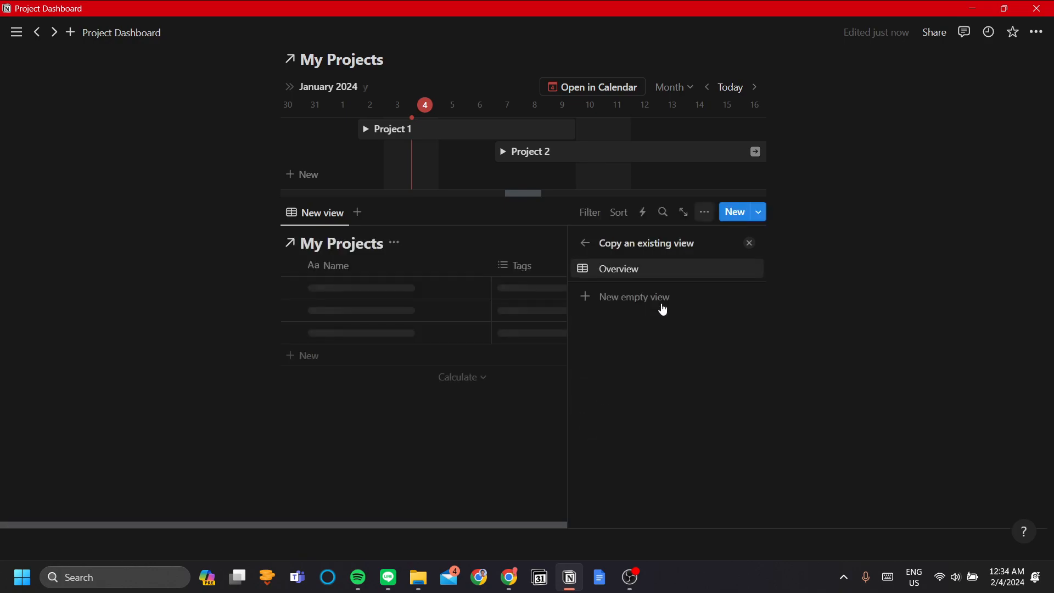
click(454, 480)
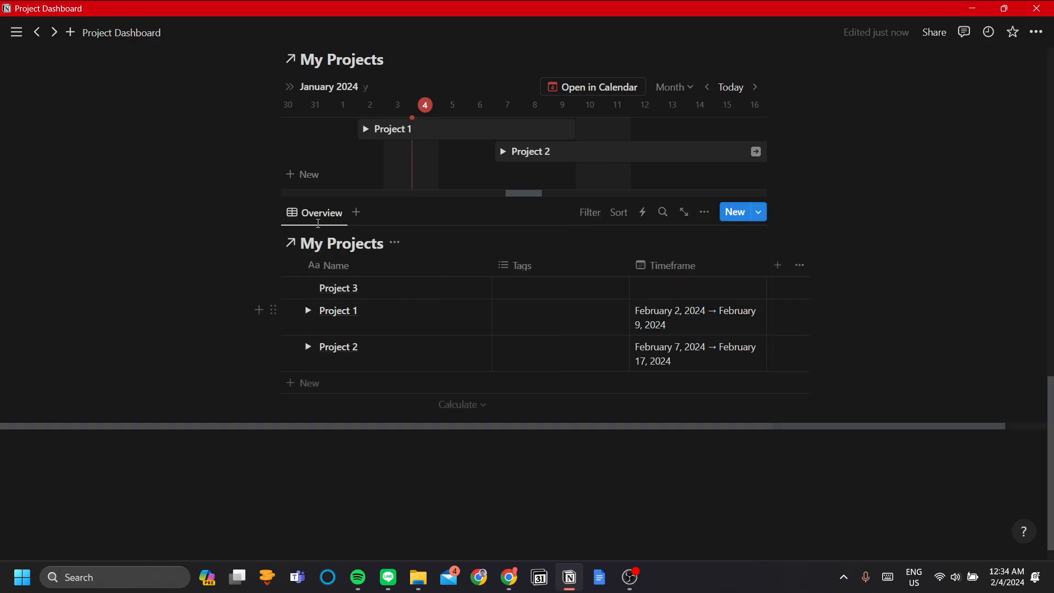
- Change the layout of the new My Projects Overview view to Gallery and close the settings
click(317, 218)
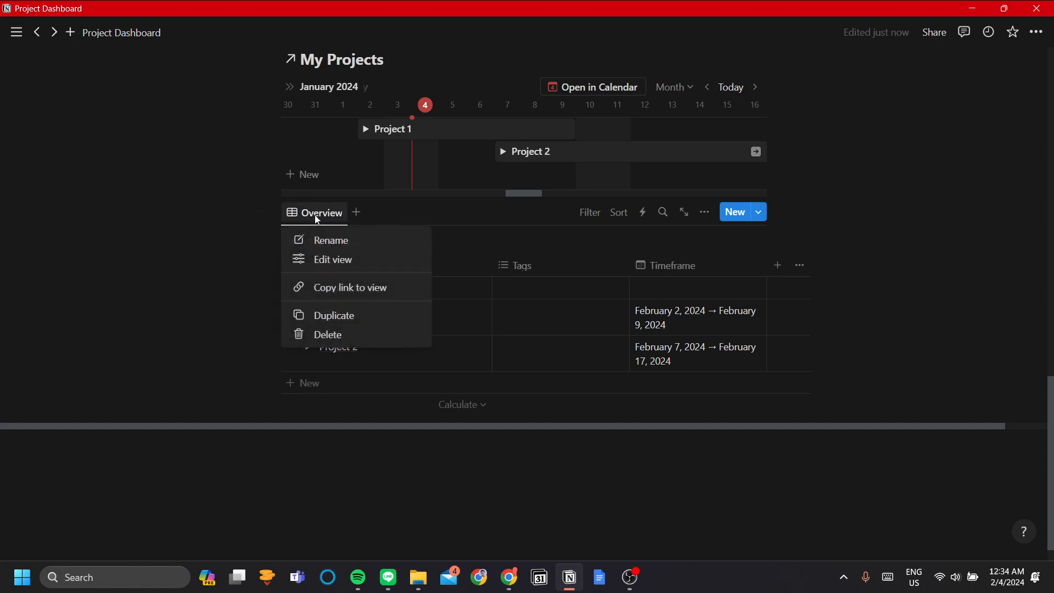
click(352, 260)
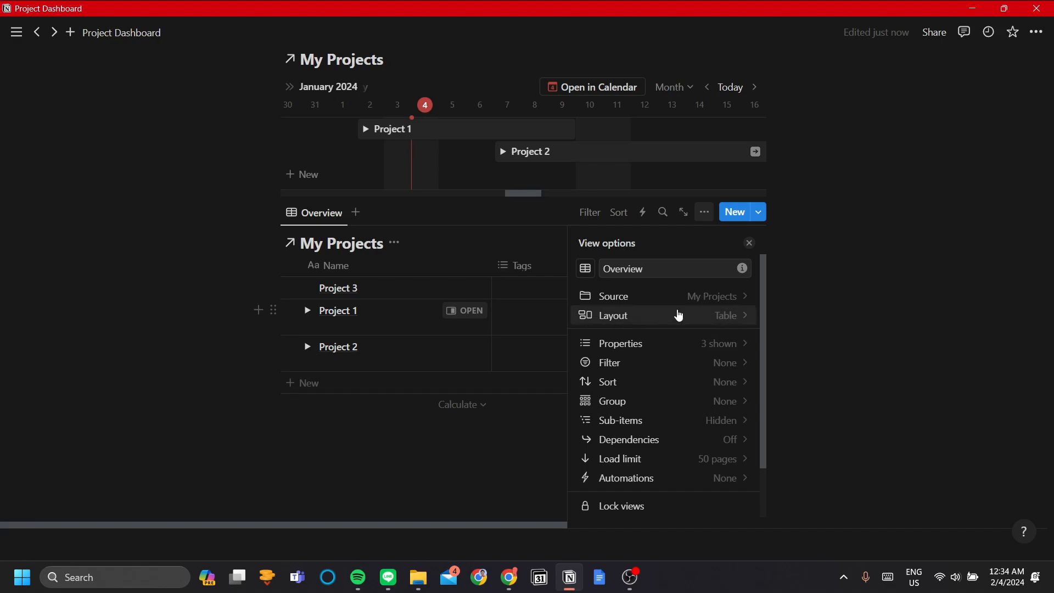
click(680, 314)
click(724, 335)
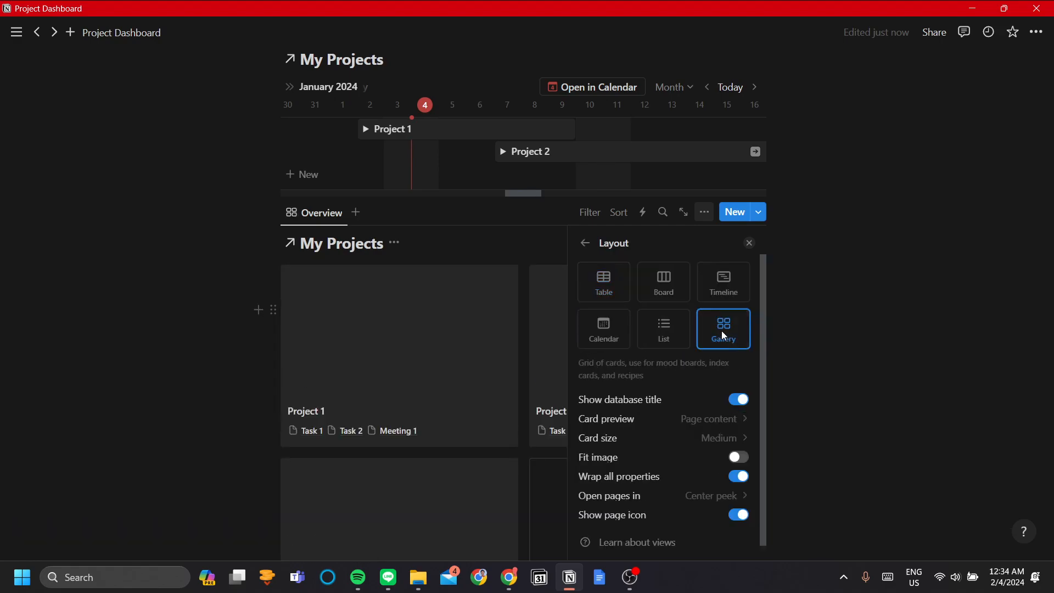
click(749, 242)
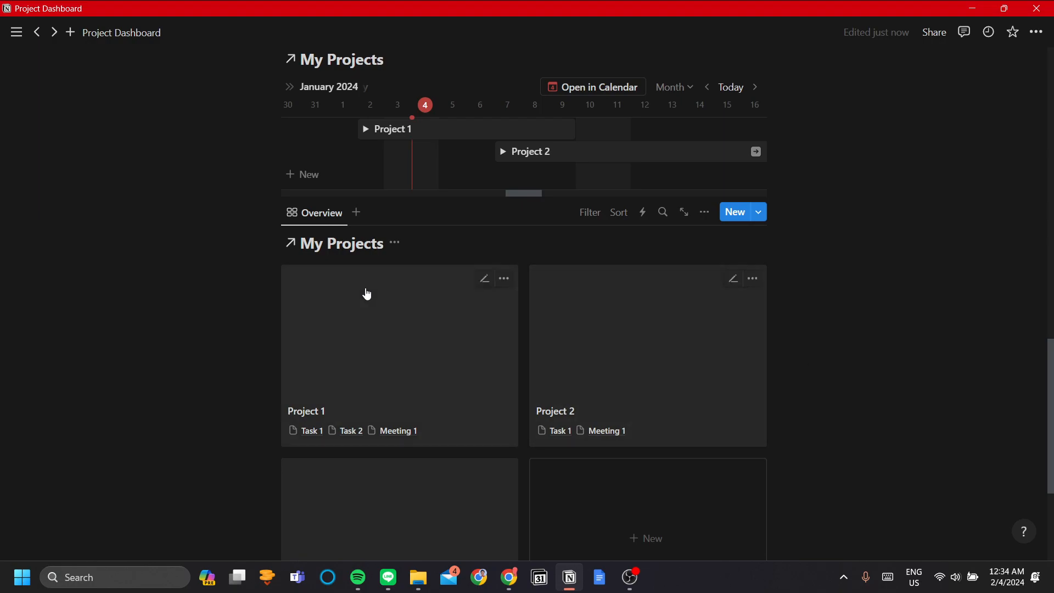
- Set the card size of the My Projects gallery to Small
click(334, 218)
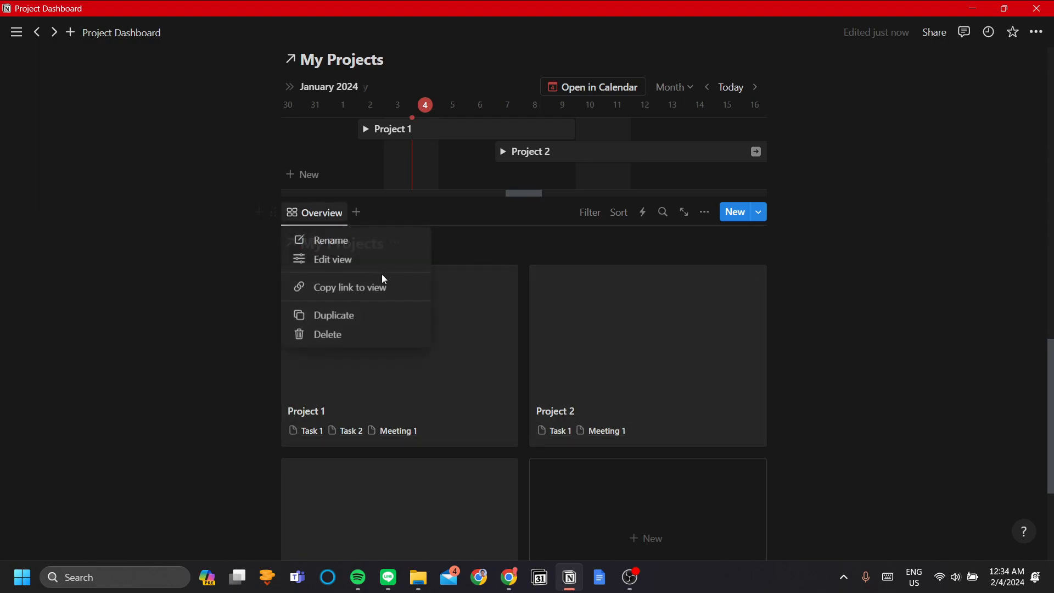
click(381, 264)
click(683, 316)
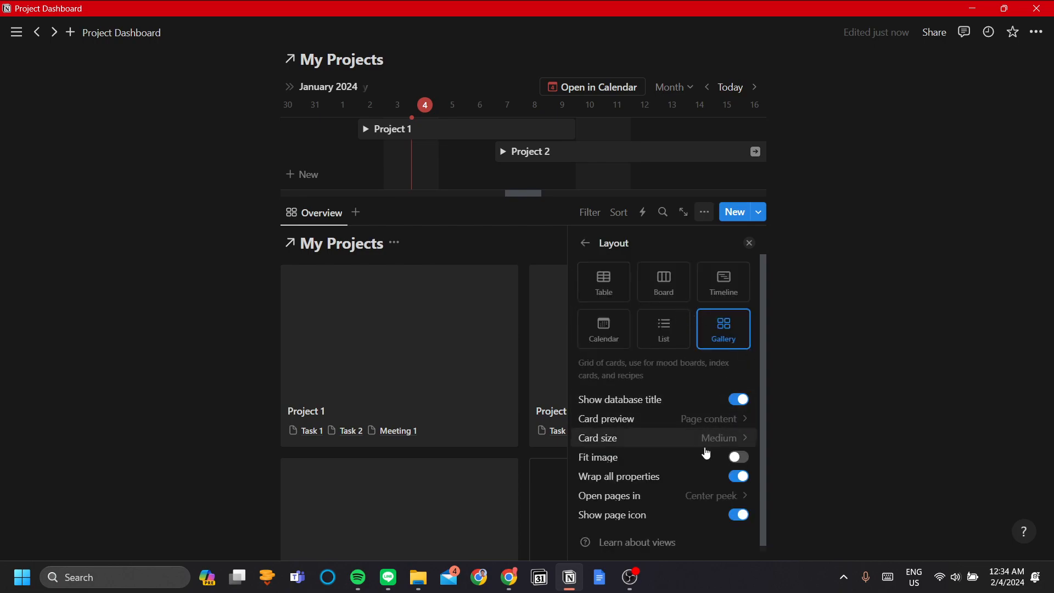
click(696, 439)
click(689, 469)
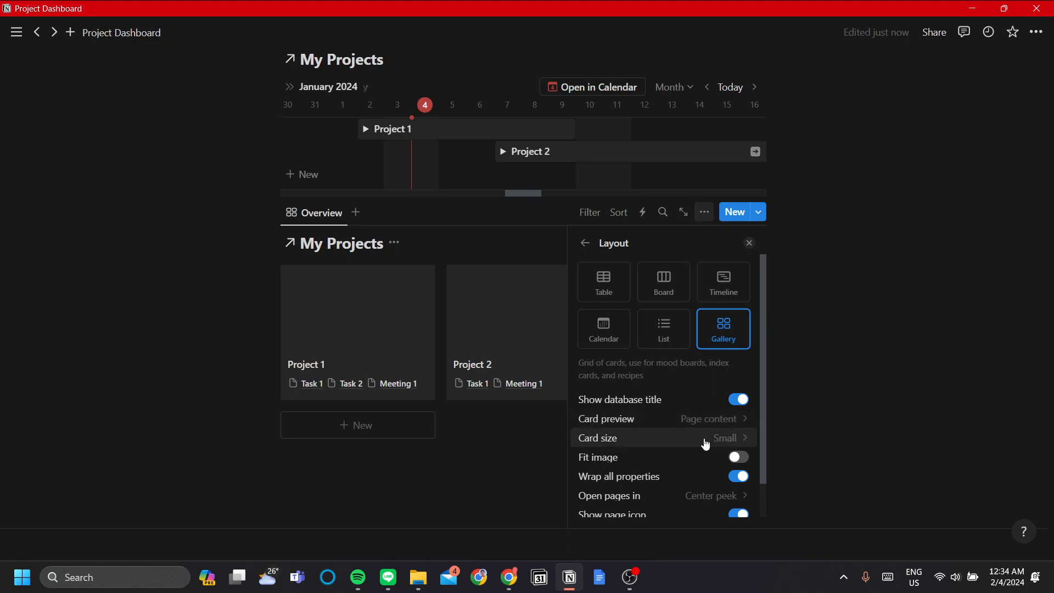
- Set the My Projects gallery to open pages in Side peek and close the layout settings
scroll(707, 439, down, 1)
click(721, 457)
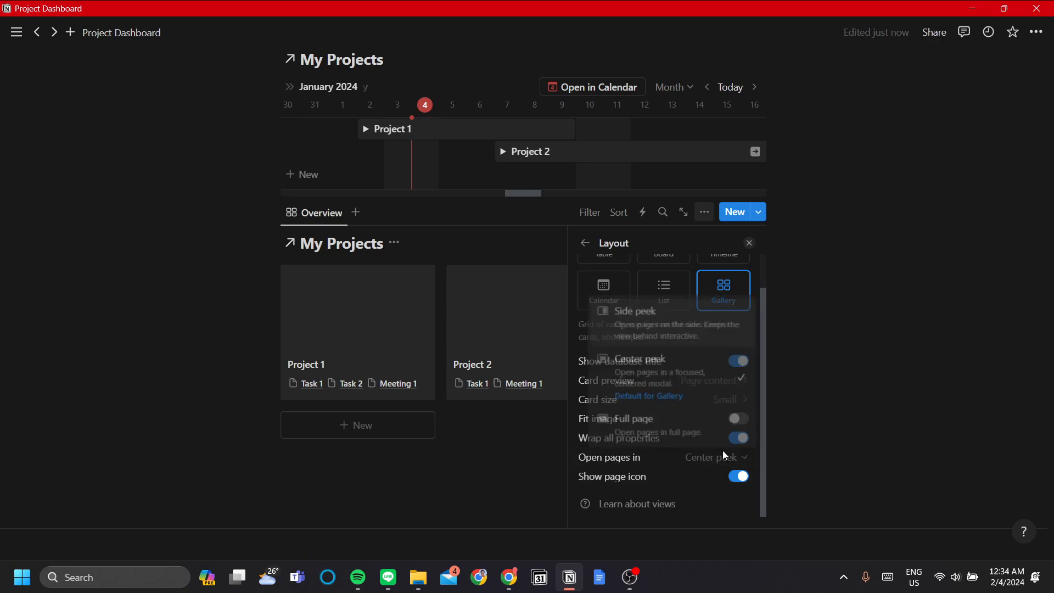
click(677, 329)
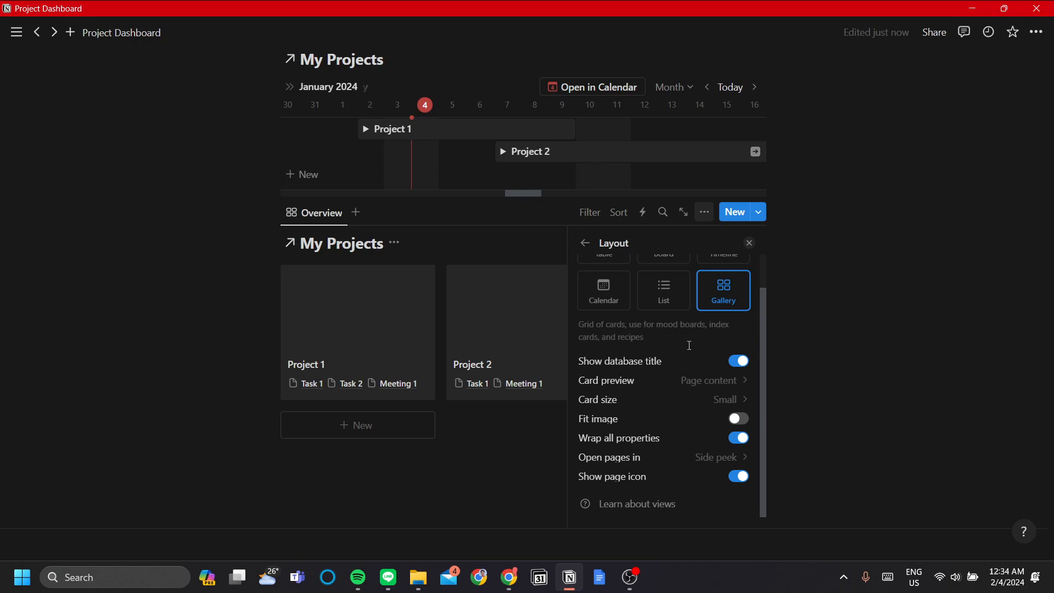
click(749, 243)
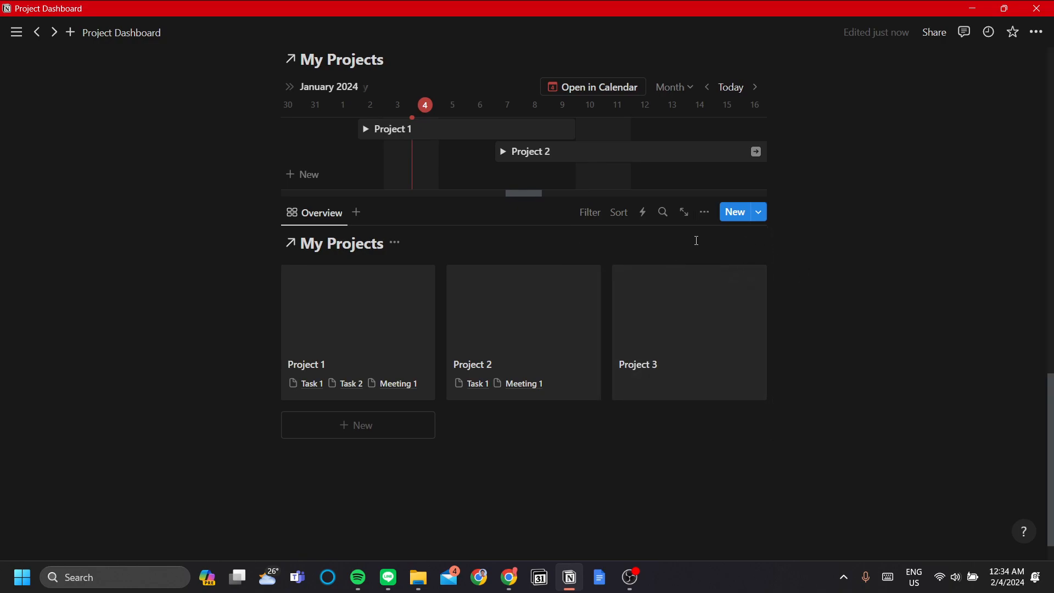
- Rename the gallery's Overview view to "Past Projects Gallery" and close the view options
mouse_move(617, 317)
click(308, 220)
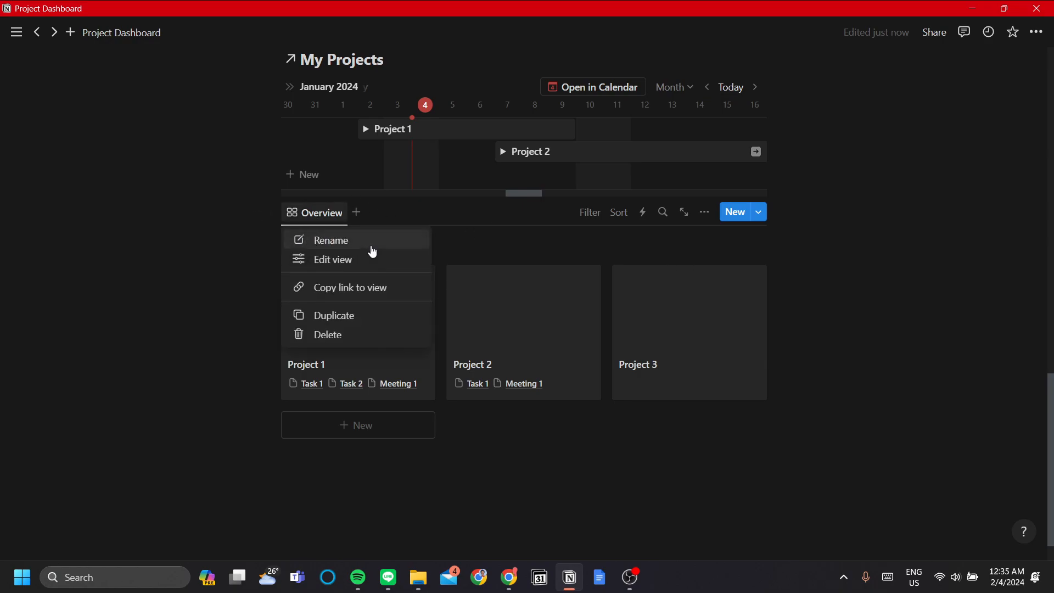
click(371, 249)
key(BackSpace)
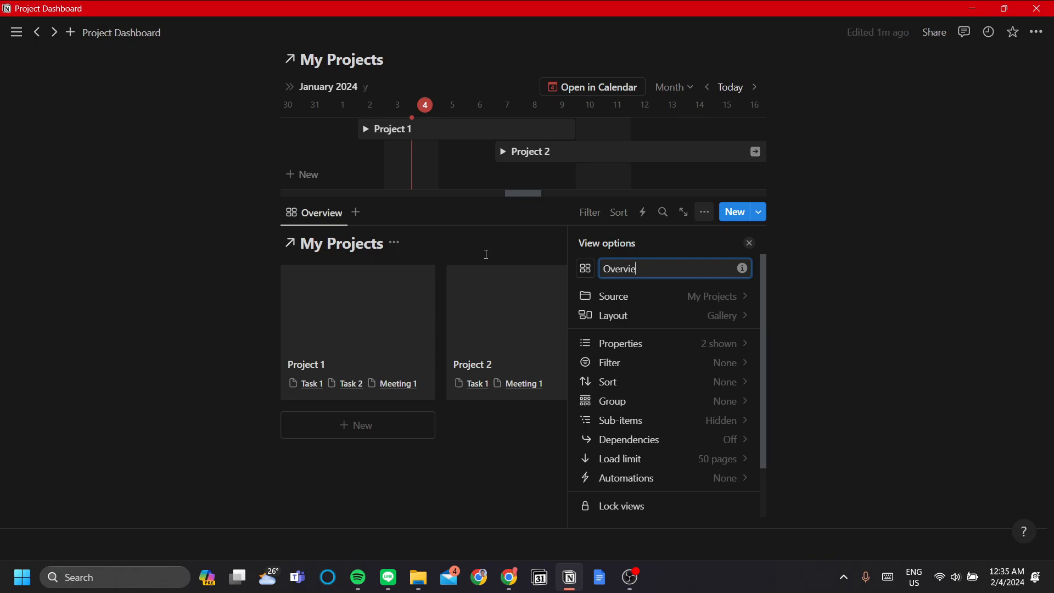
key(ctrl+a)
text(Past Proje)
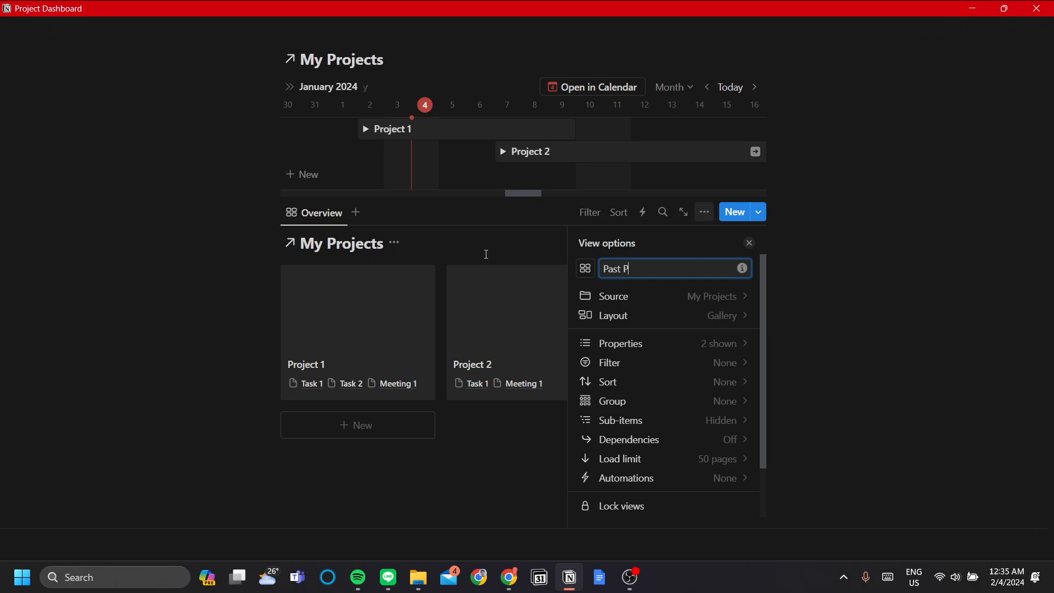
key(BackSpace)
key(BackSpace)
text(jects Galler)
click(829, 264)
click(749, 243)
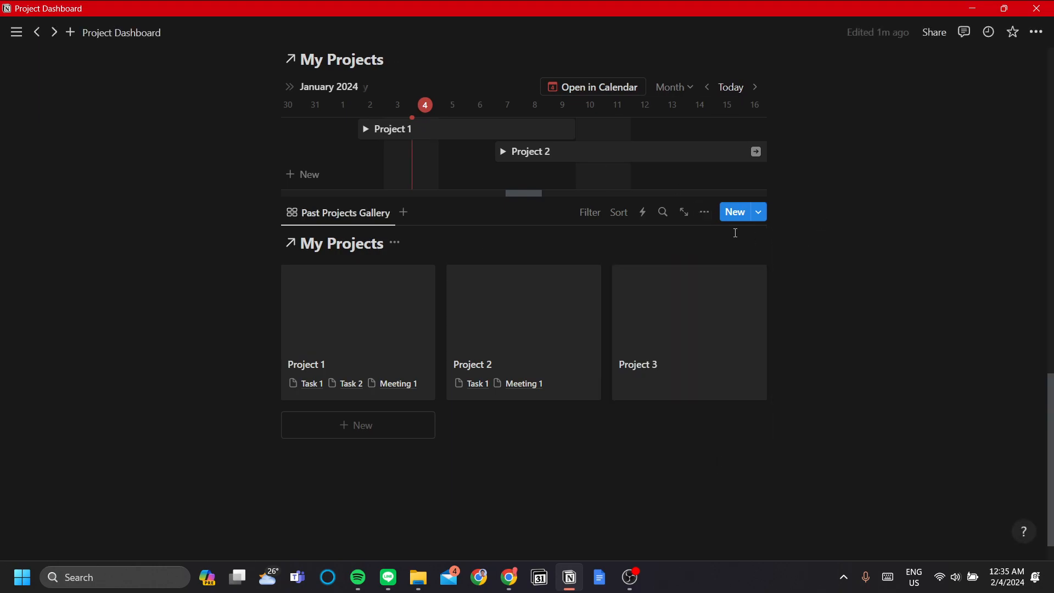
- Add a Select-type property to the My Projects Overview table, keeping its default name, and close the property settings
click(589, 213)
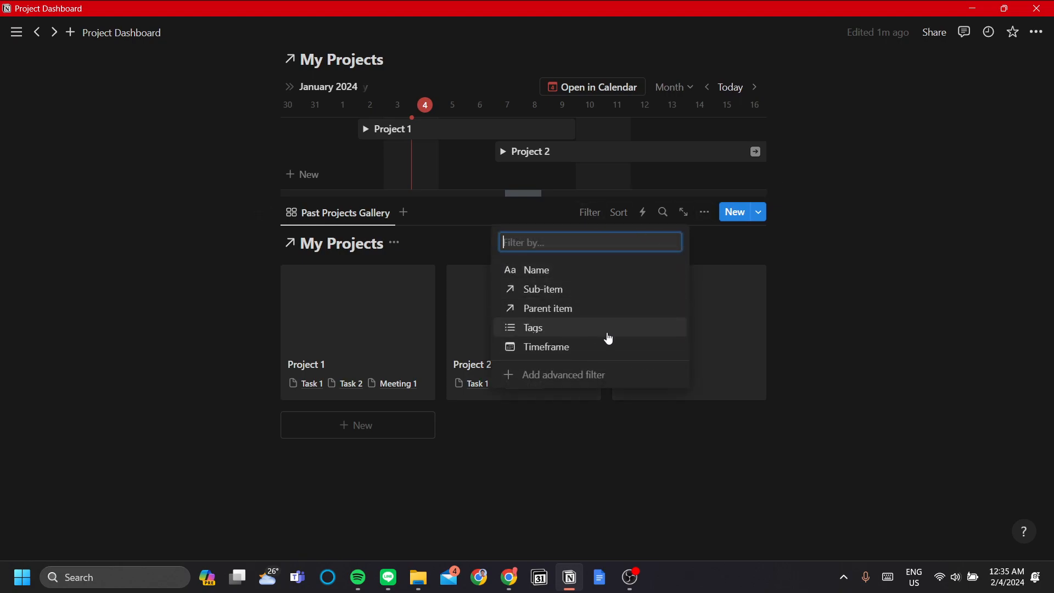
scroll(821, 440, up, 15)
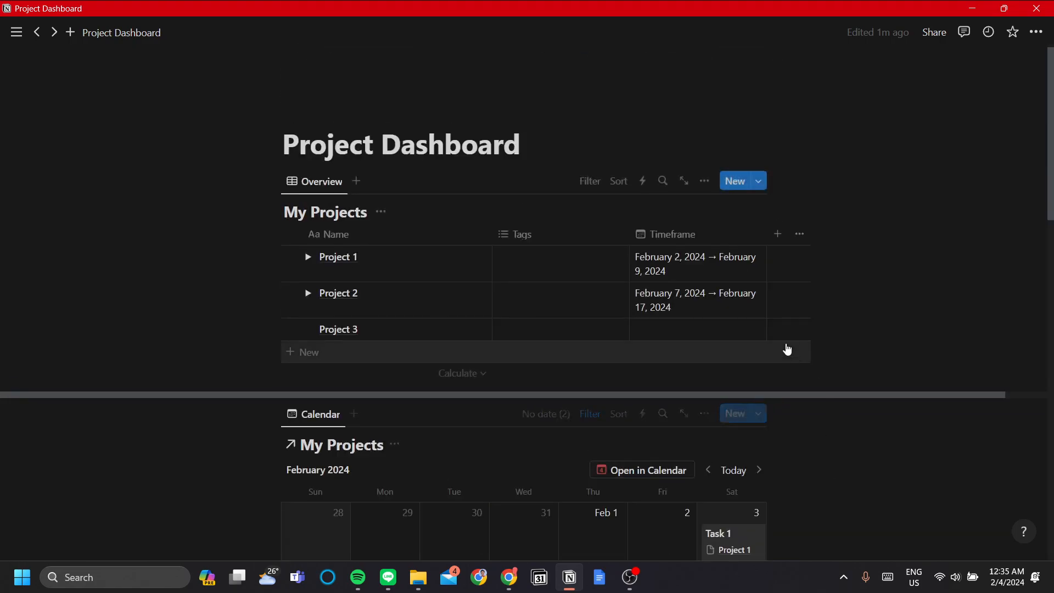
click(777, 235)
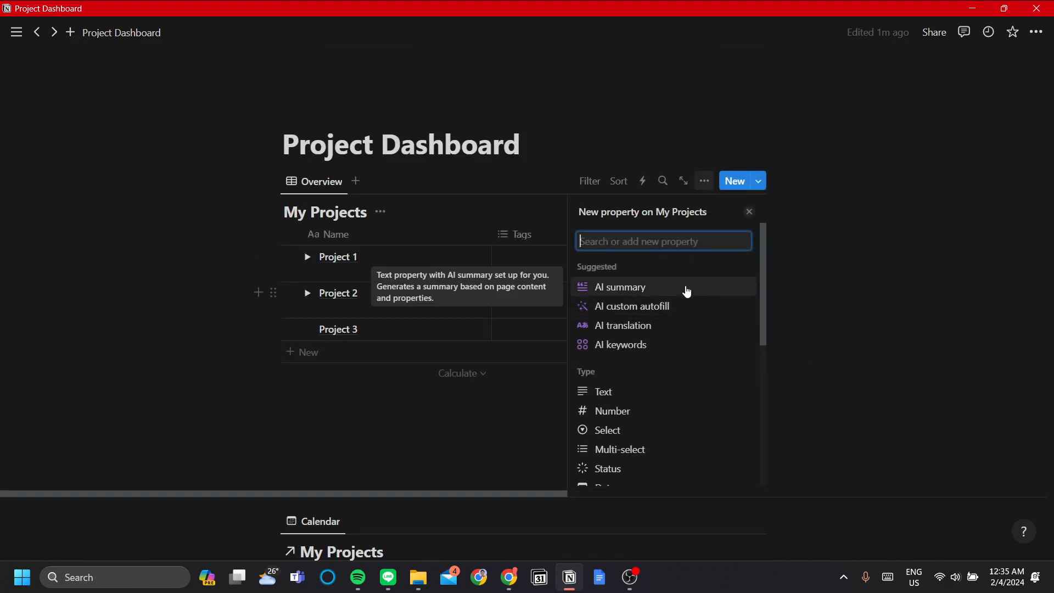
text(Ca)
key(BackSpace)
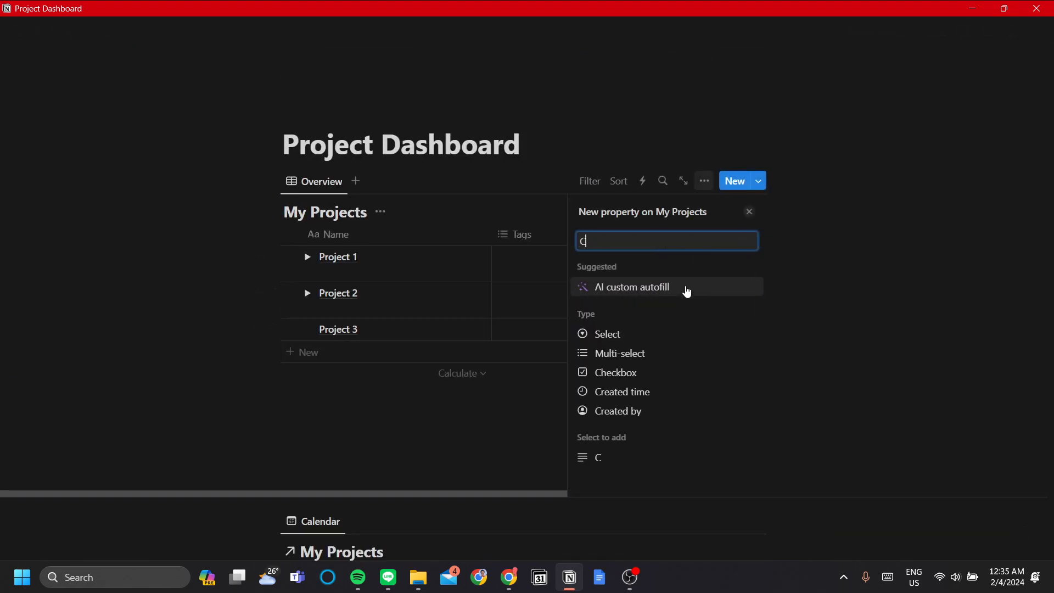
key(BackSpace)
text(ai)
key(BackSpace)
key(BackSpace)
text(sele)
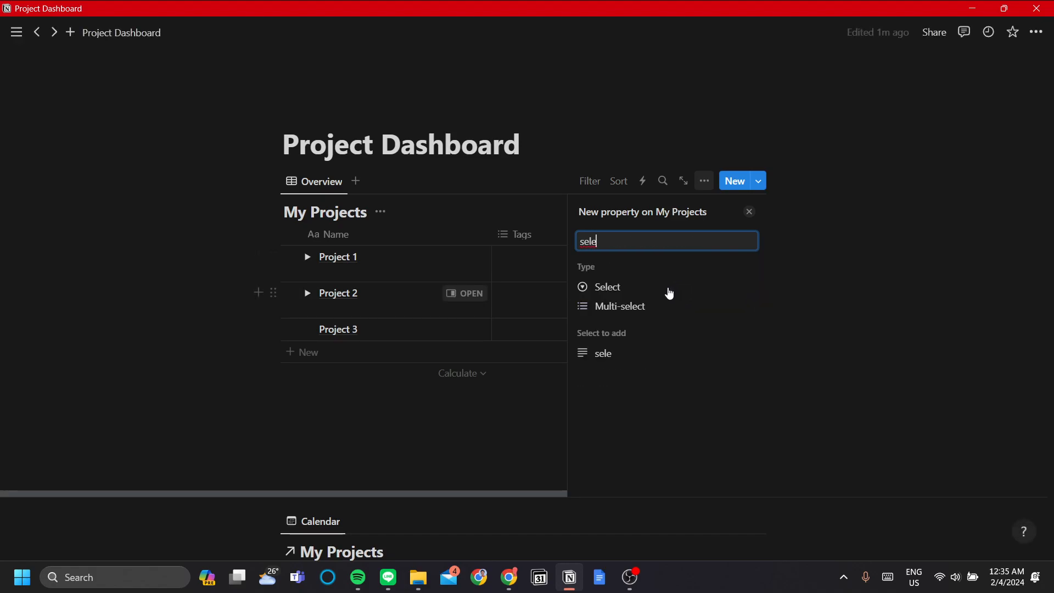
click(583, 288)
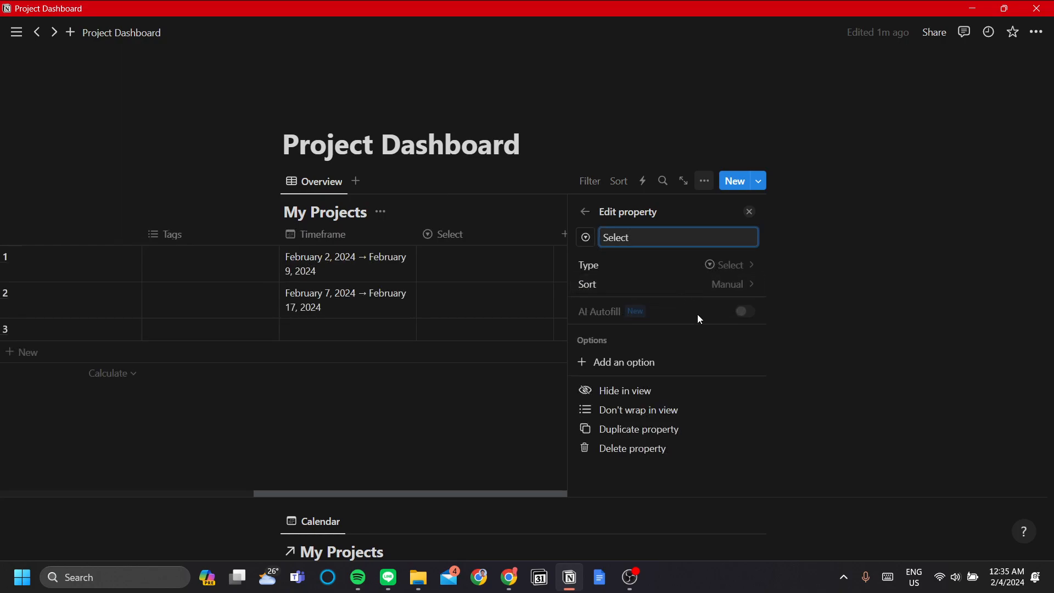
click(749, 211)
- Create a "Completed" option in the Select property and assign it to Project 1
click(682, 279)
text(C)
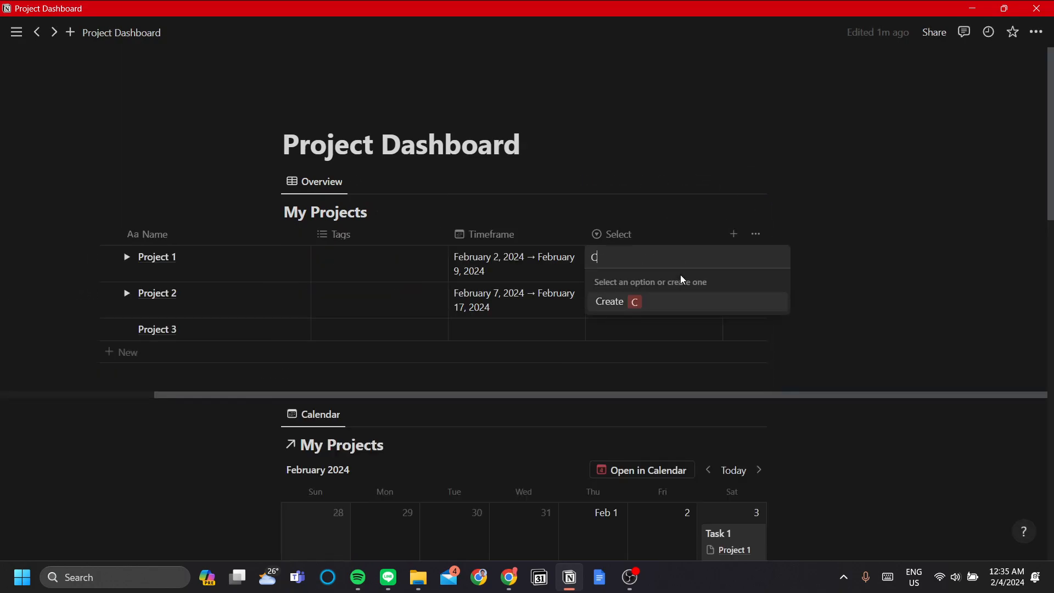
text(omplte)
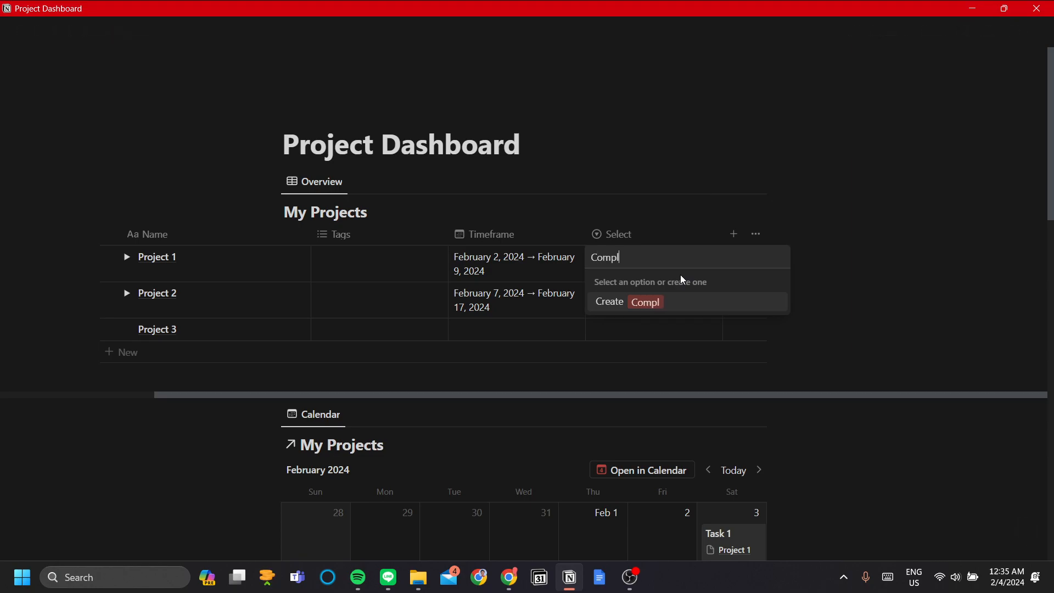
key(BackSpace)
key(BackSpace)
text(eted)
key(Return)
- Create and assign a "Not Finished" option for Project 2, and set Project 3's Select value to Completed
click(674, 307)
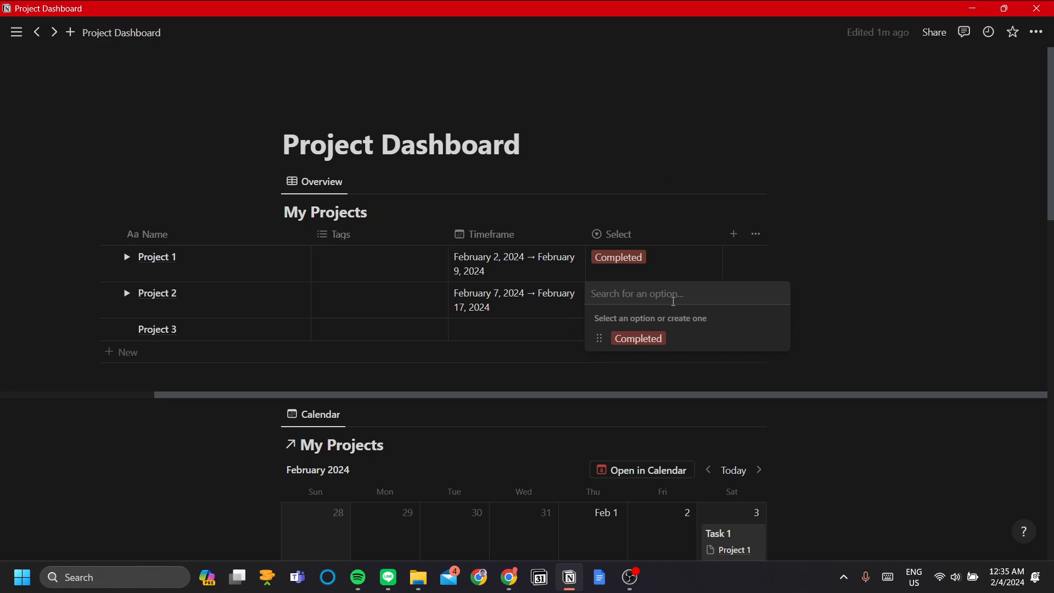
text(Not Finished)
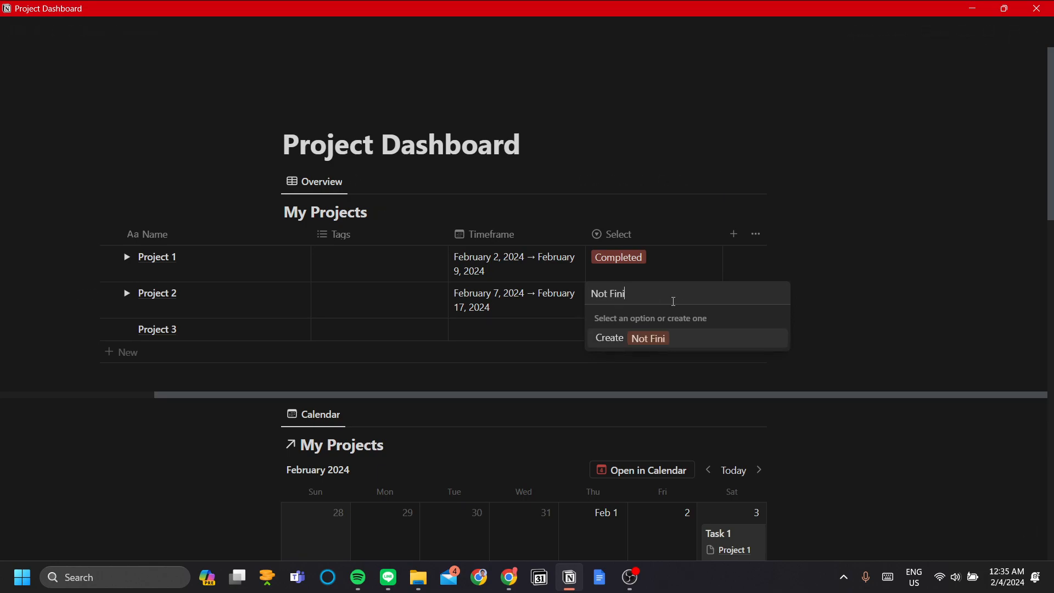
key(Return)
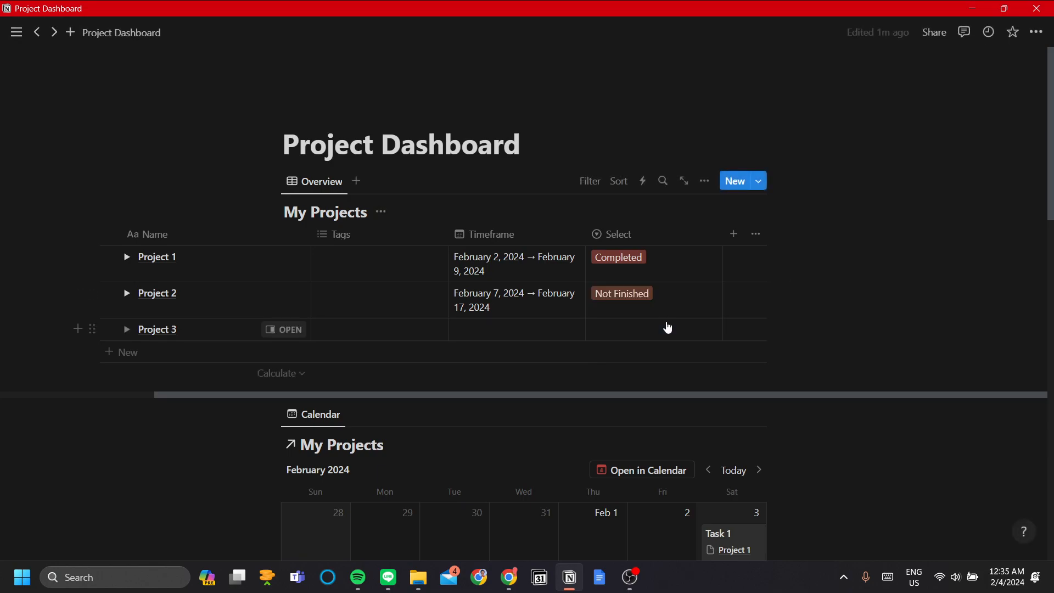
click(666, 328)
click(699, 382)
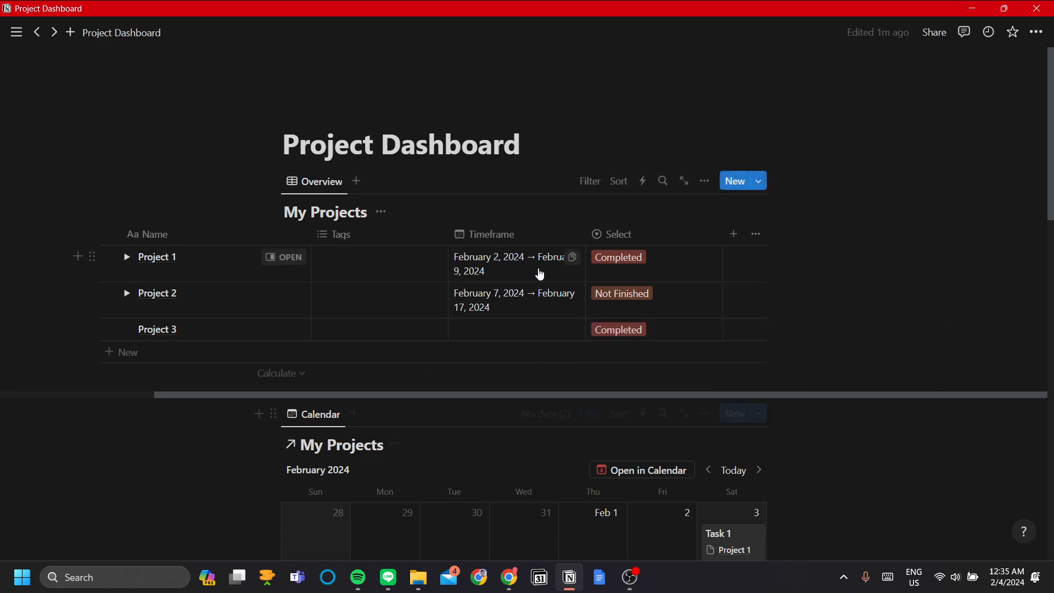
- Filter the Past Projects Gallery to projects whose Select property is Completed
scroll(749, 325, down, 10)
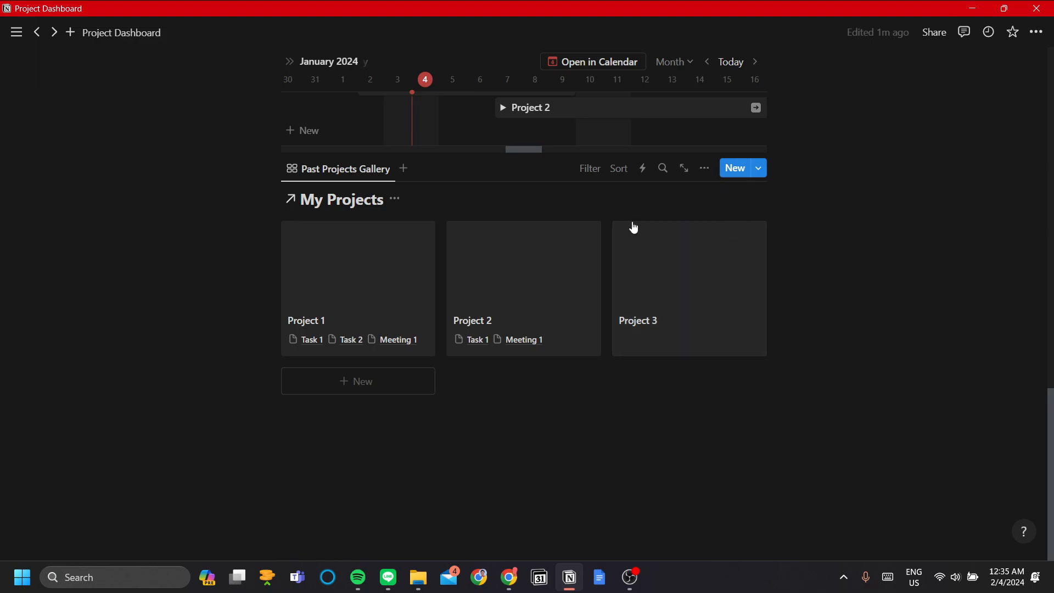
click(589, 168)
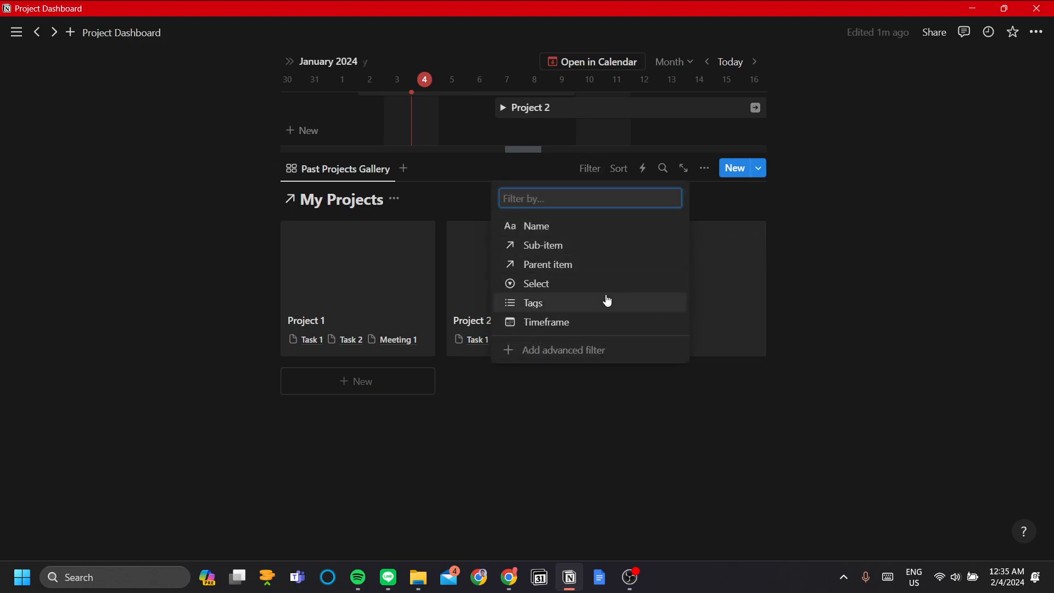
click(549, 286)
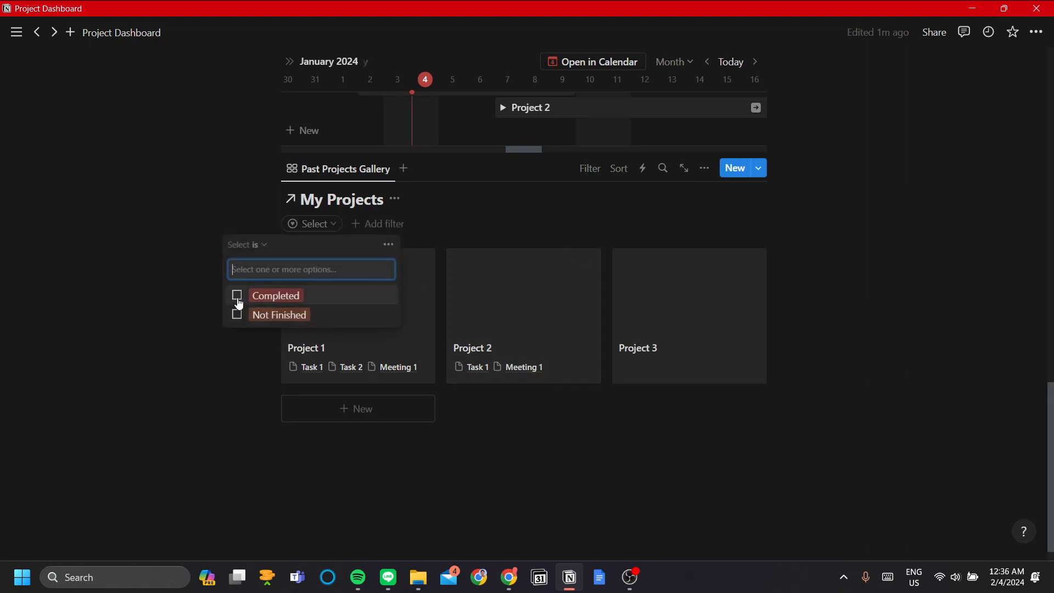
click(237, 297)
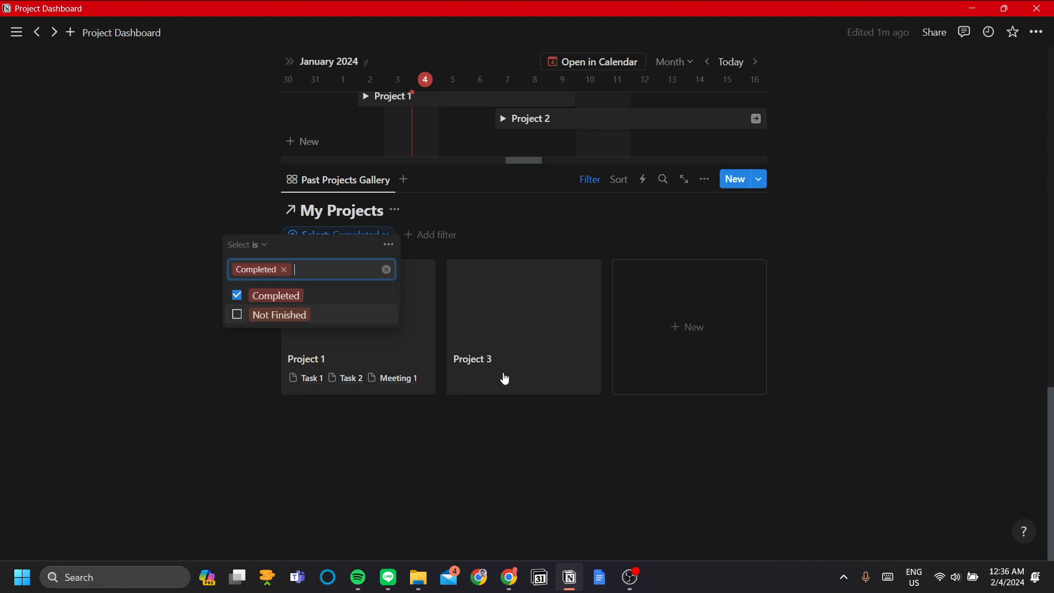
click(560, 515)
scroll(590, 537, up, 6)
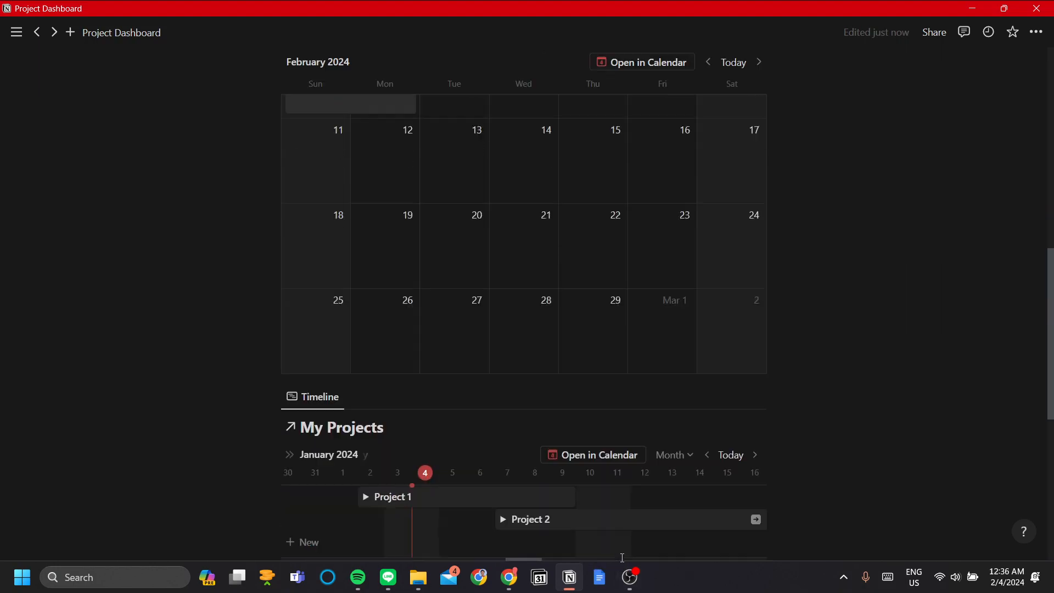
scroll(615, 517, up, 12)
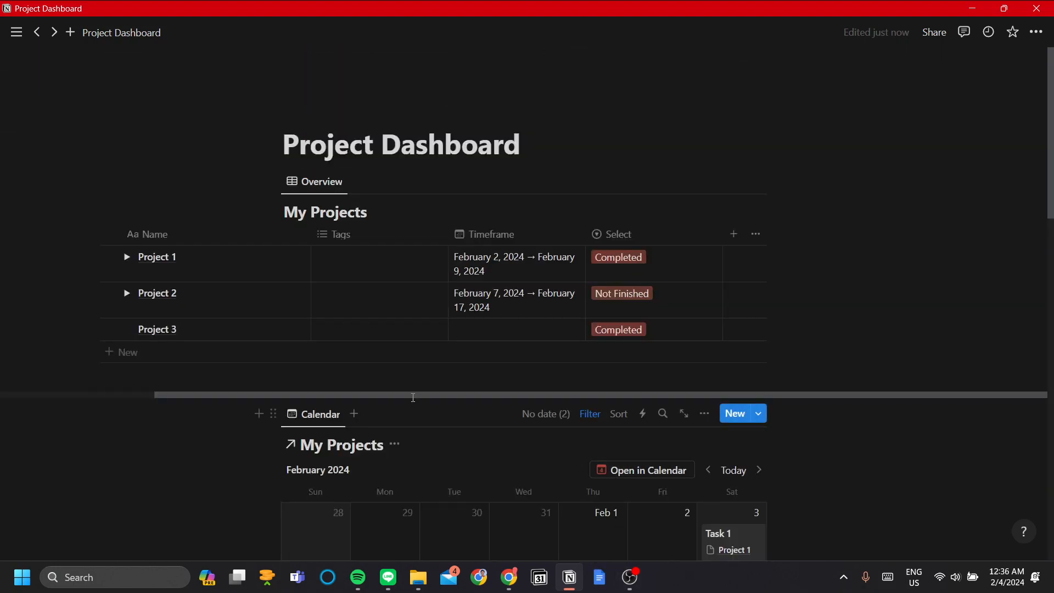
scroll(420, 387, left, 3)
scroll(433, 379, down, 7)
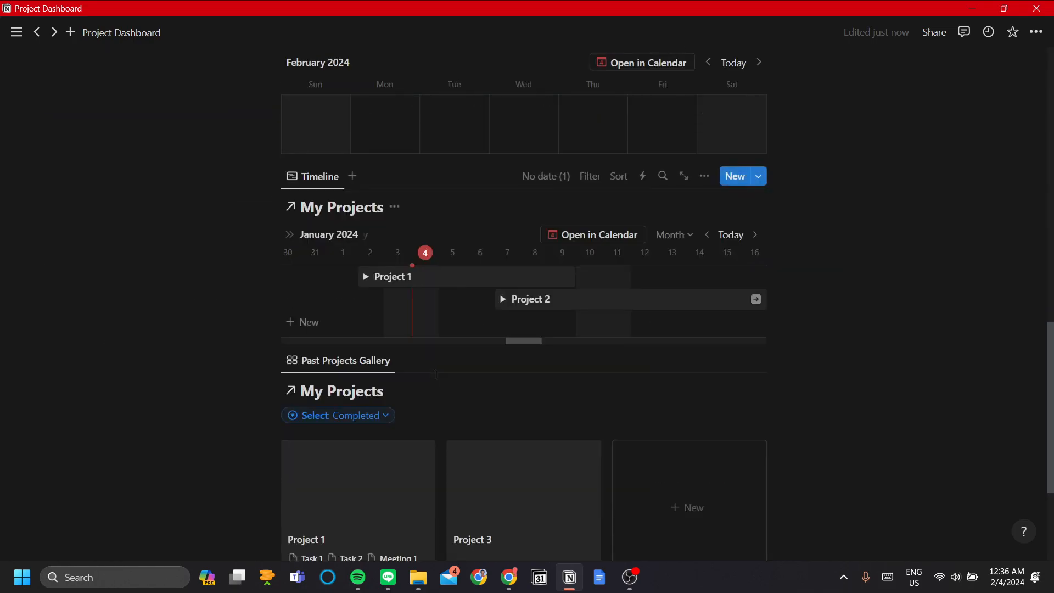
scroll(436, 374, down, 4)
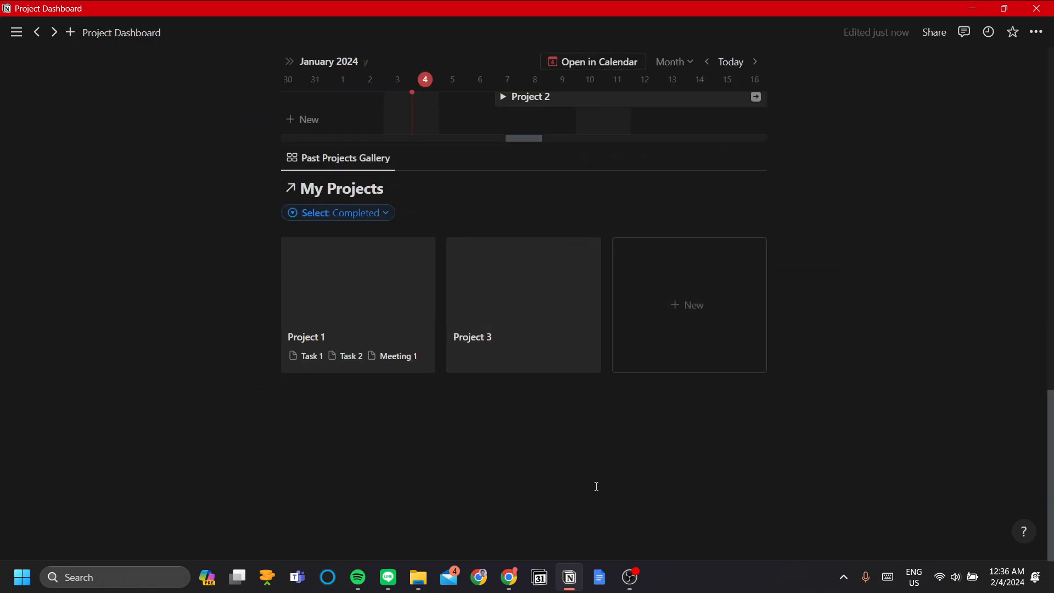